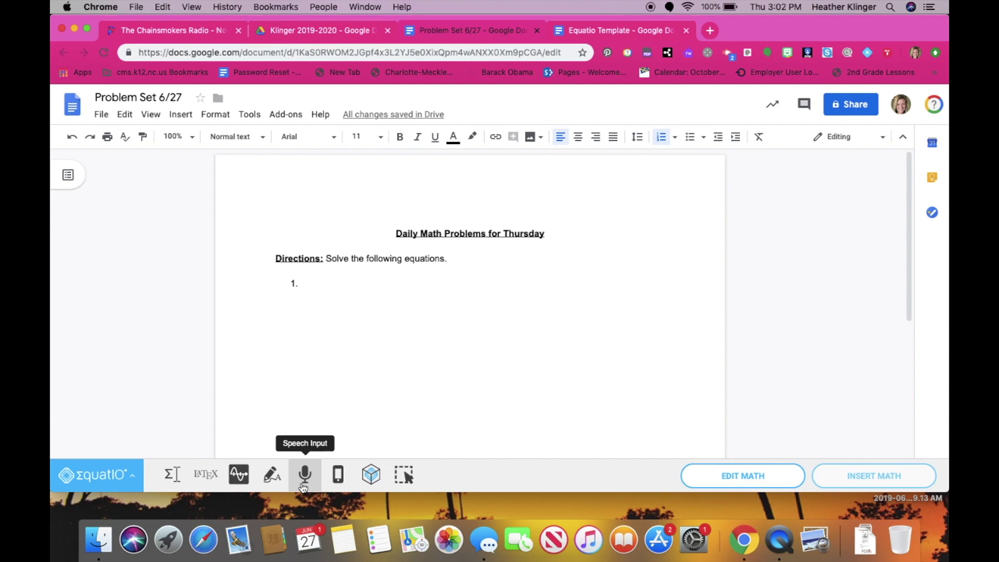
Compose the equation 3x² + 2x = in the EquatIO math editor and insert it as problem 1.
{"action": "left_click", "coordinate": [167, 477]}
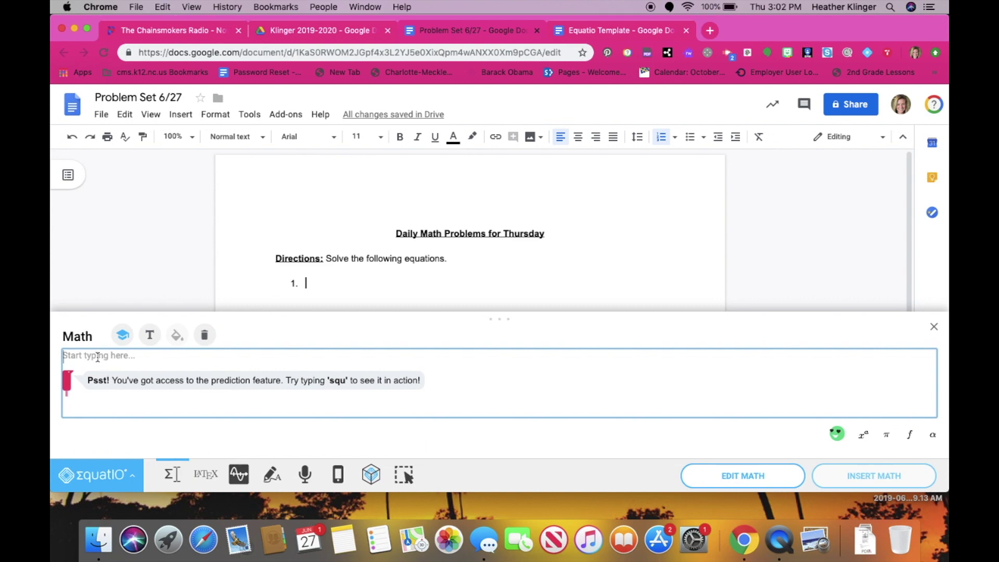
{"action": "type", "text": "3"}
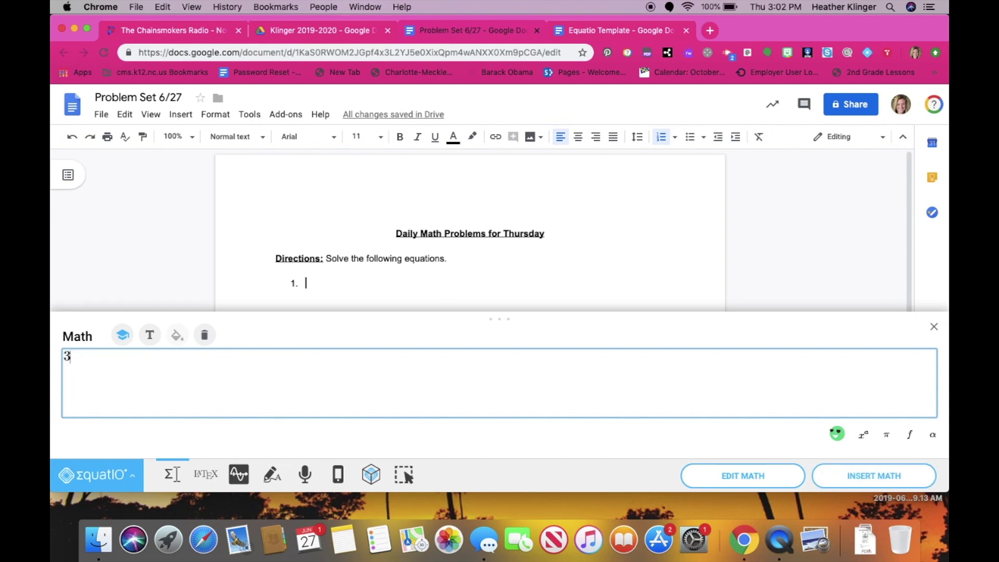
{"action": "type", "text": "xsqua"}
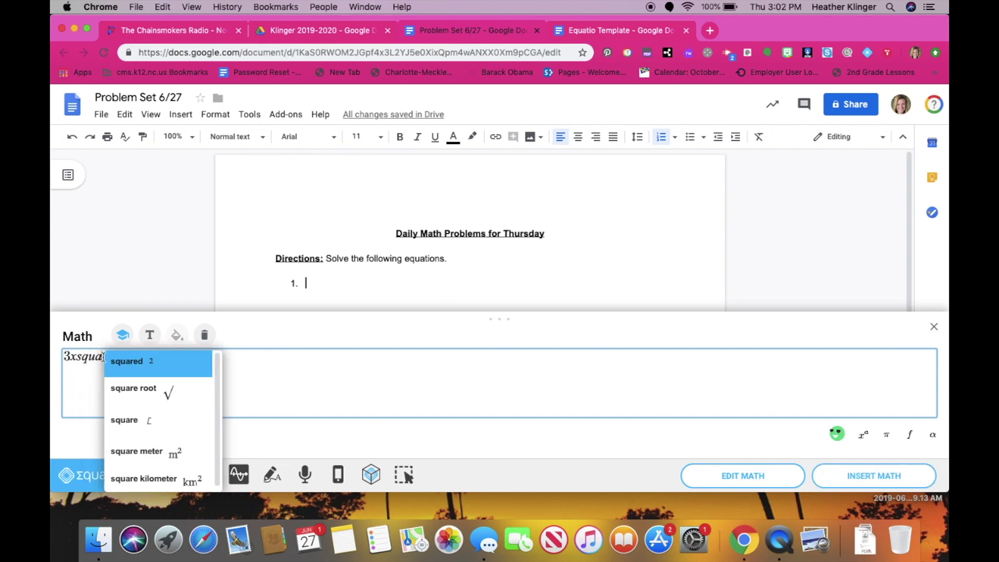
{"action": "left_click", "coordinate": [123, 361]}
{"action": "type", "text": "plu"}
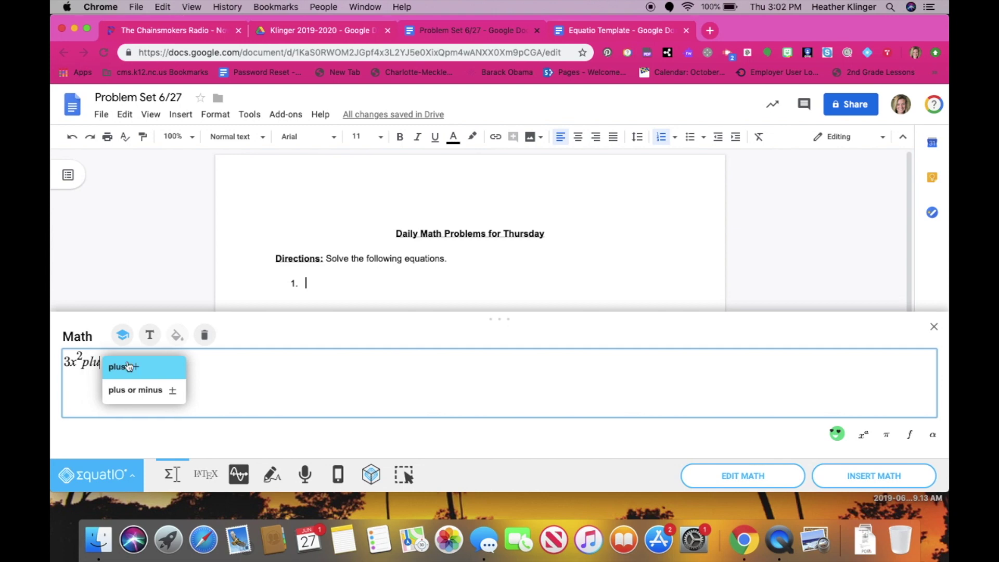
{"action": "left_click", "coordinate": [128, 366]}
{"action": "type", "text": "2xeq"}
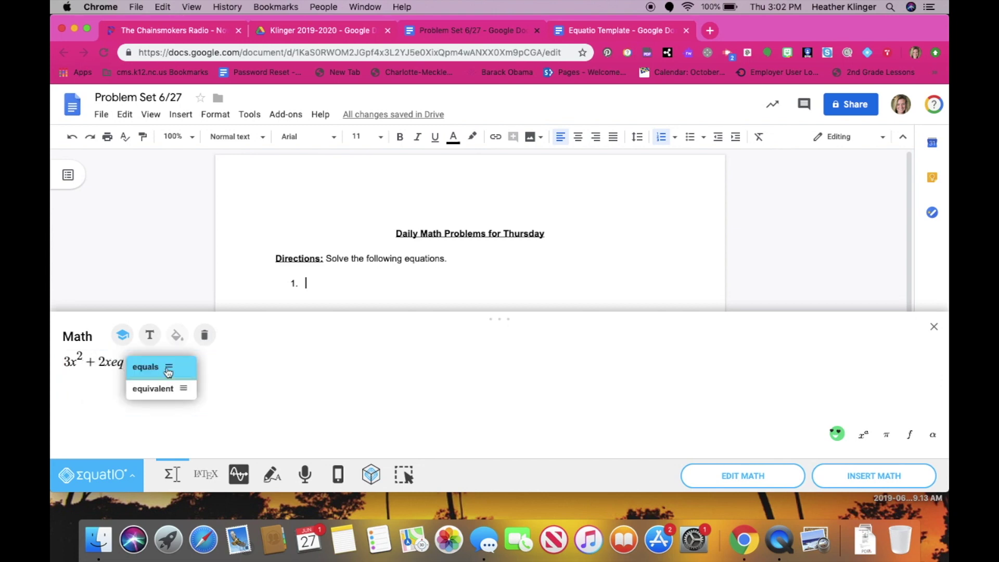
{"action": "left_click", "coordinate": [167, 371]}
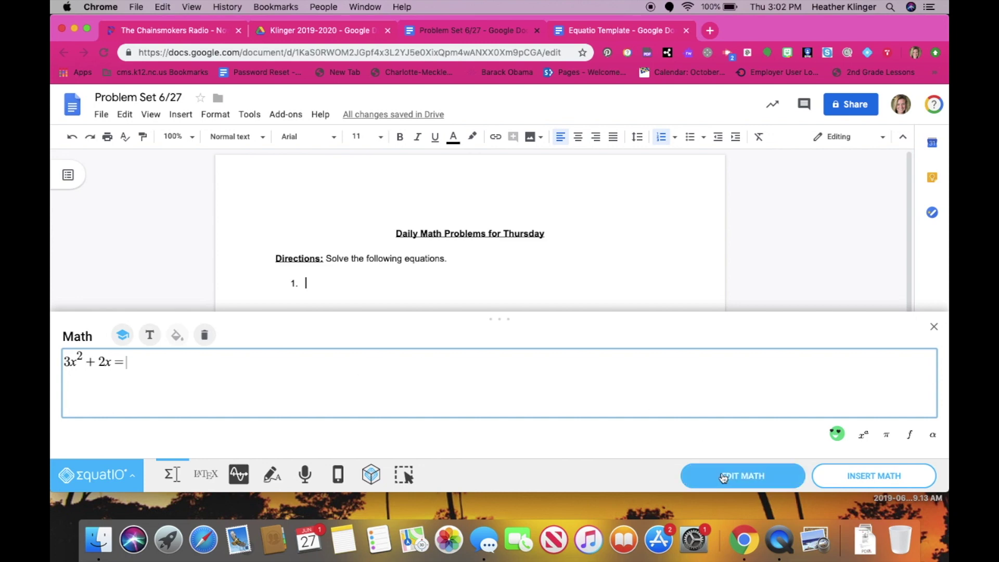
{"action": "left_click", "coordinate": [842, 482]}
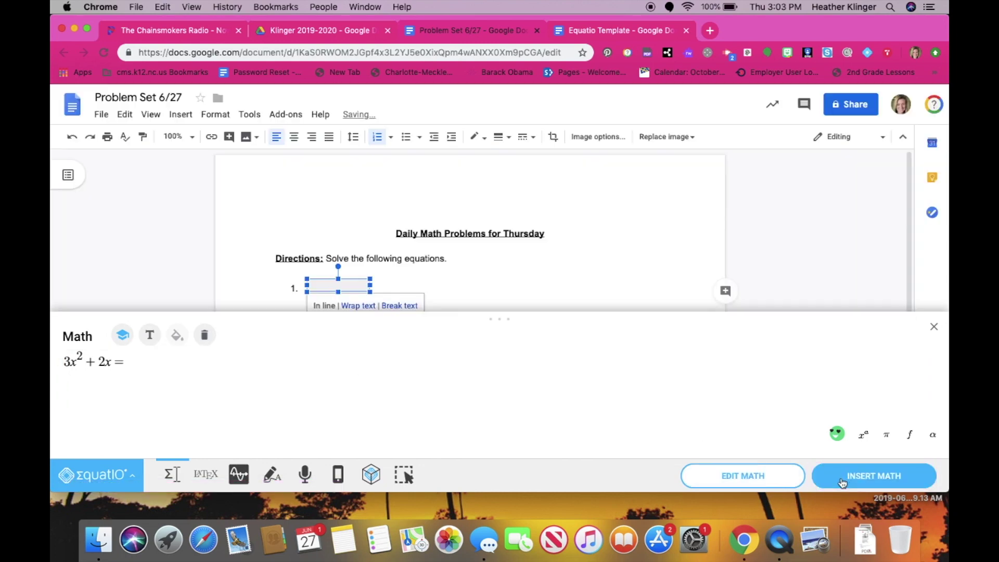
{"action": "left_click", "coordinate": [934, 327]}
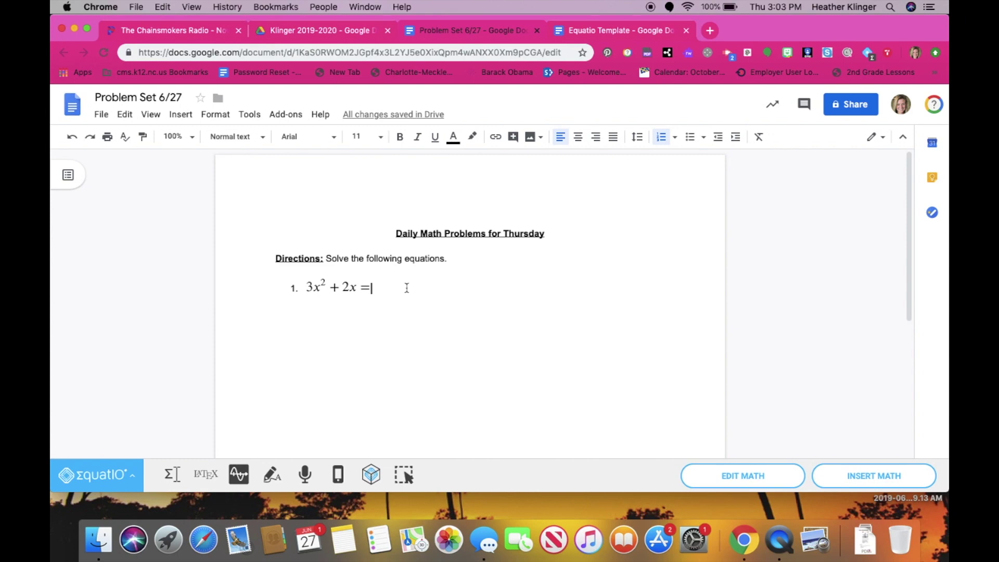
{"action": "key", "text": "Return"}
{"action": "key", "text": "Return"}
{"action": "type", "text": "2."}
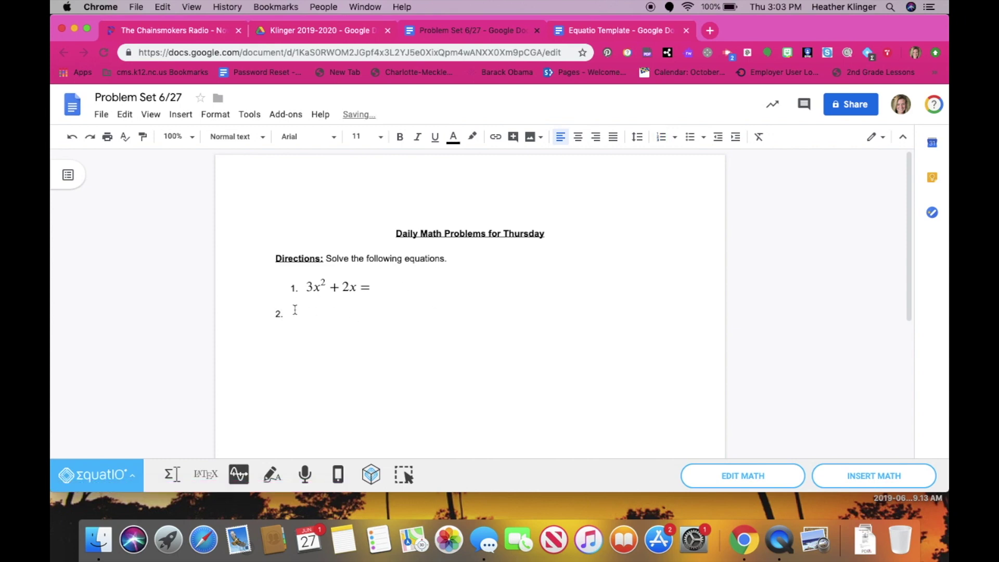
{"action": "key", "text": "BackSpace"}
{"action": "key", "text": "BackSpace"}
{"action": "key", "text": "BackSpace"}
{"action": "key", "text": "BackSpace"}
Reopen the problem 1 equation for math editing and add a second row and column to it.
{"action": "left_click", "coordinate": [316, 294]}
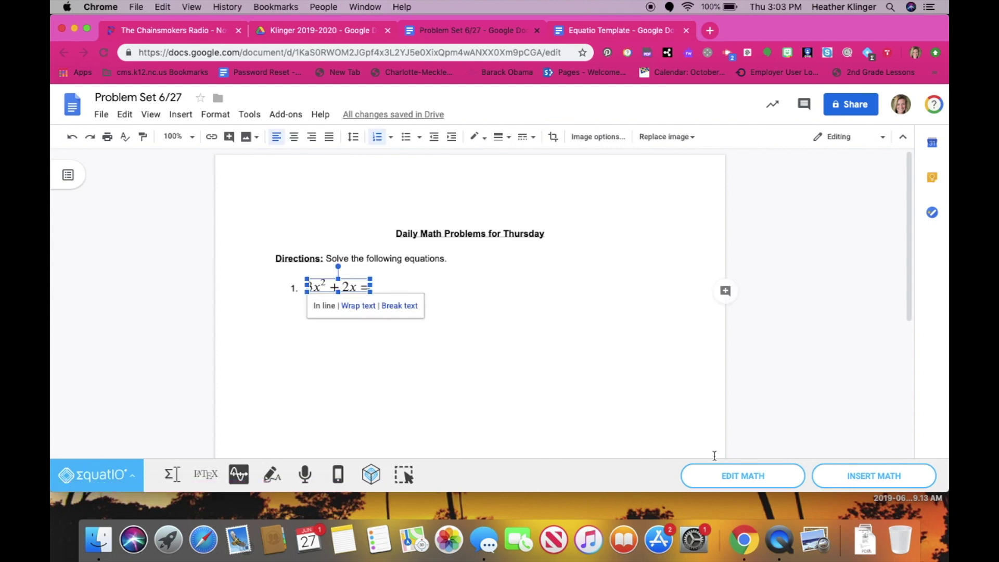
{"action": "left_click", "coordinate": [742, 476]}
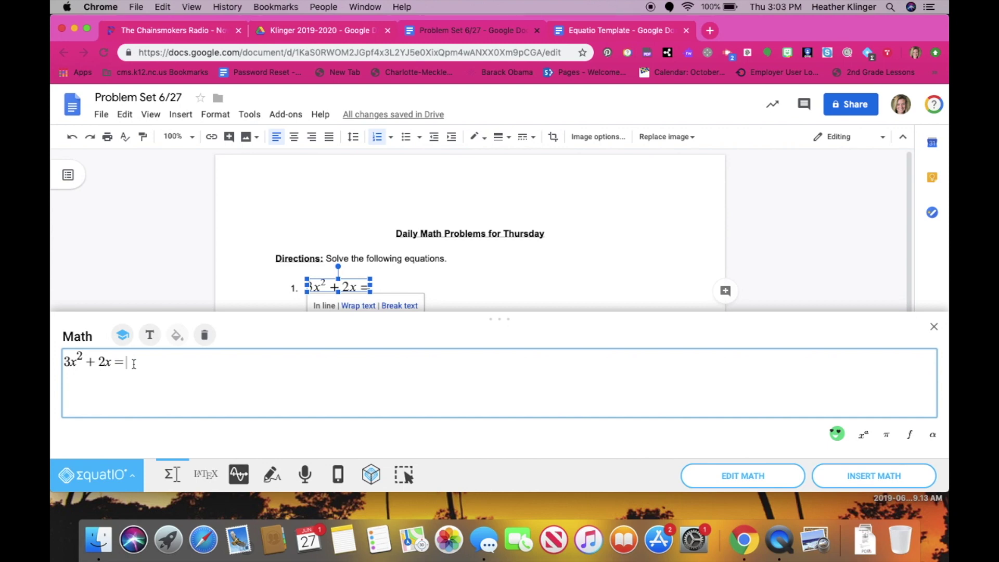
{"action": "key", "text": "Return"}
{"action": "key", "text": "shift+space"}
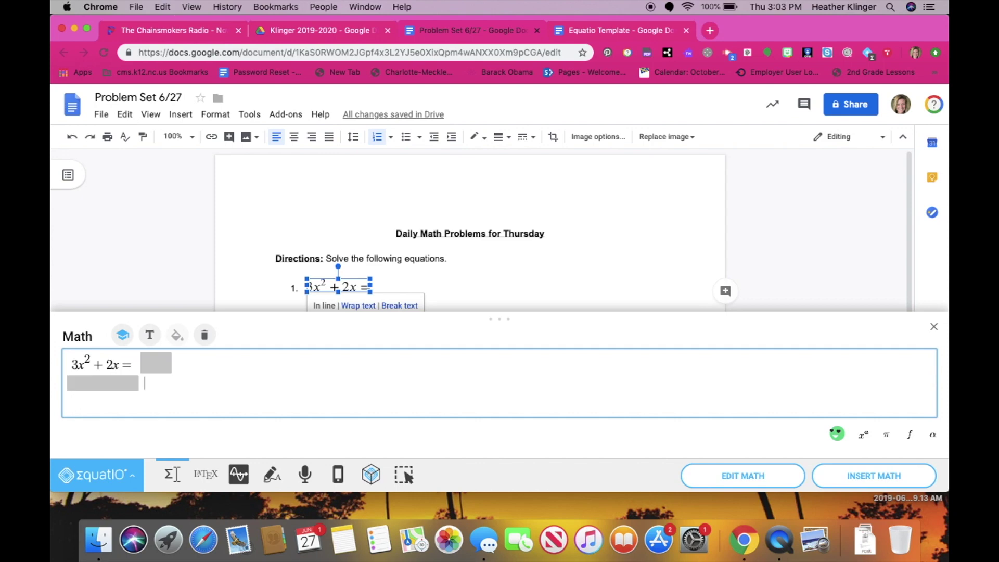
Enter 3x² + 2x = in the first row of the equation's second column.
{"action": "left_click", "coordinate": [158, 364]}
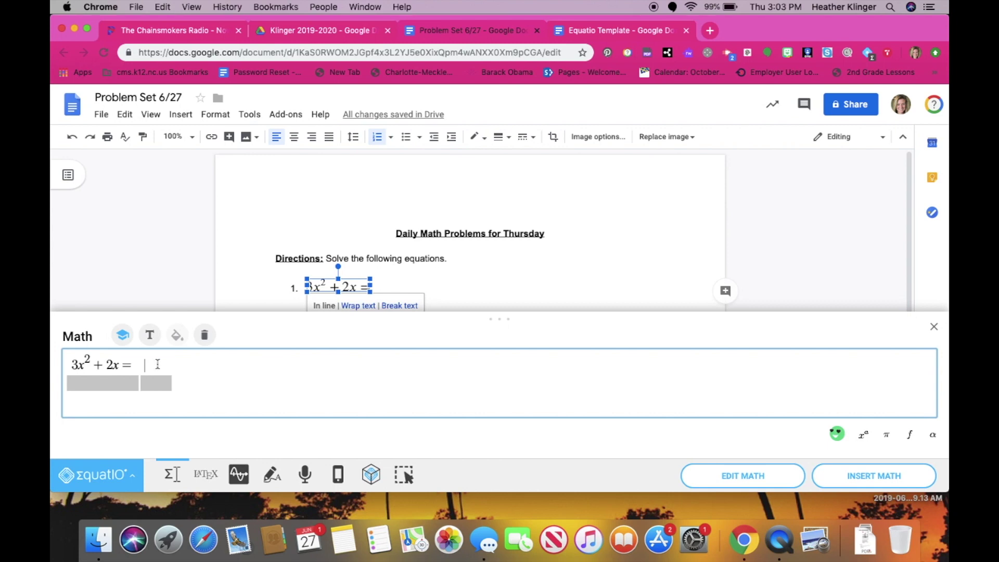
{"action": "type", "text": "3xsqu"}
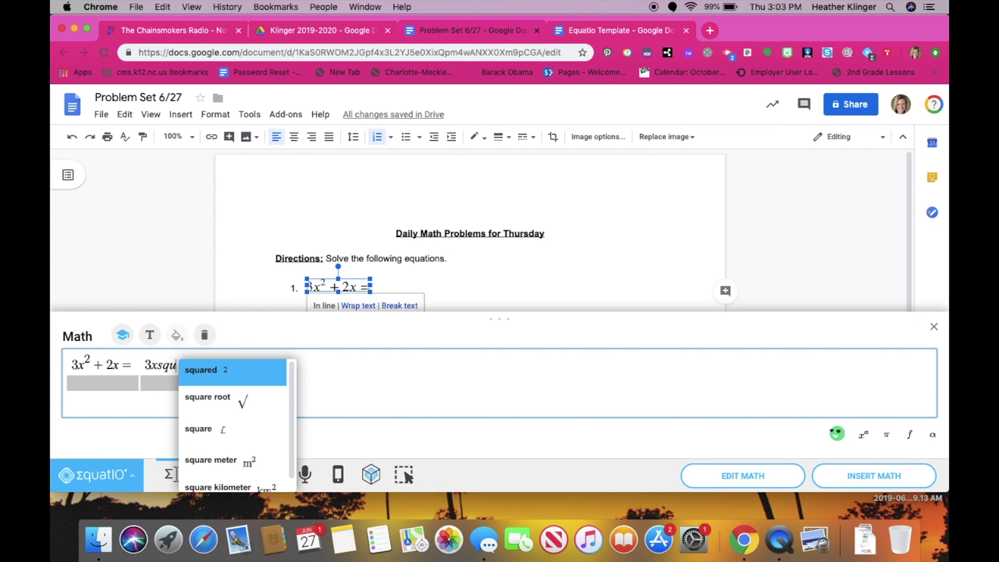
{"action": "left_click", "coordinate": [193, 370]}
{"action": "type", "text": "plus"}
{"action": "left_click", "coordinate": [211, 369]}
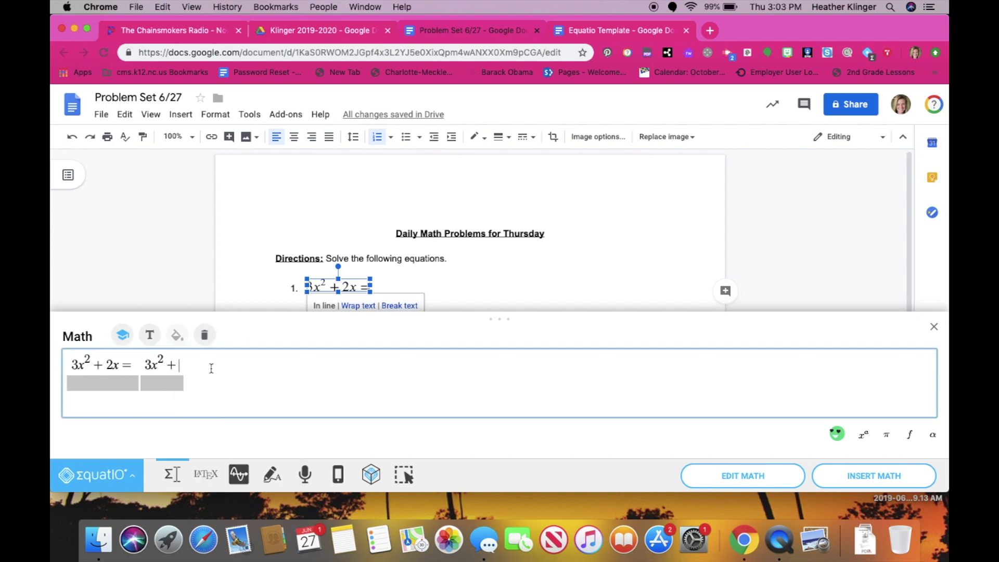
{"action": "type", "text": "2xeq"}
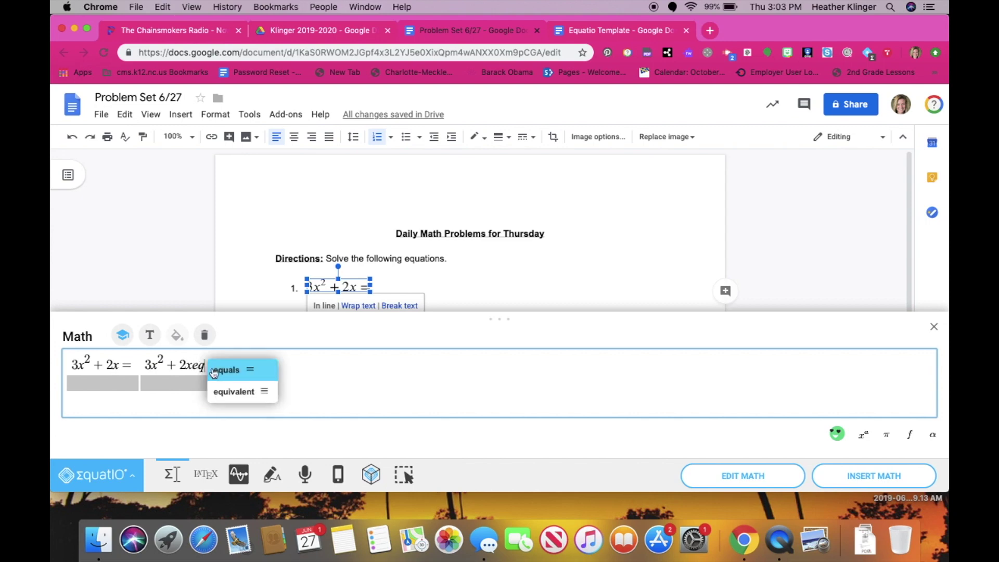
{"action": "left_click", "coordinate": [232, 367]}
Delete the original 3x² + 2x = from the equation's first column.
{"action": "left_click", "coordinate": [118, 364]}
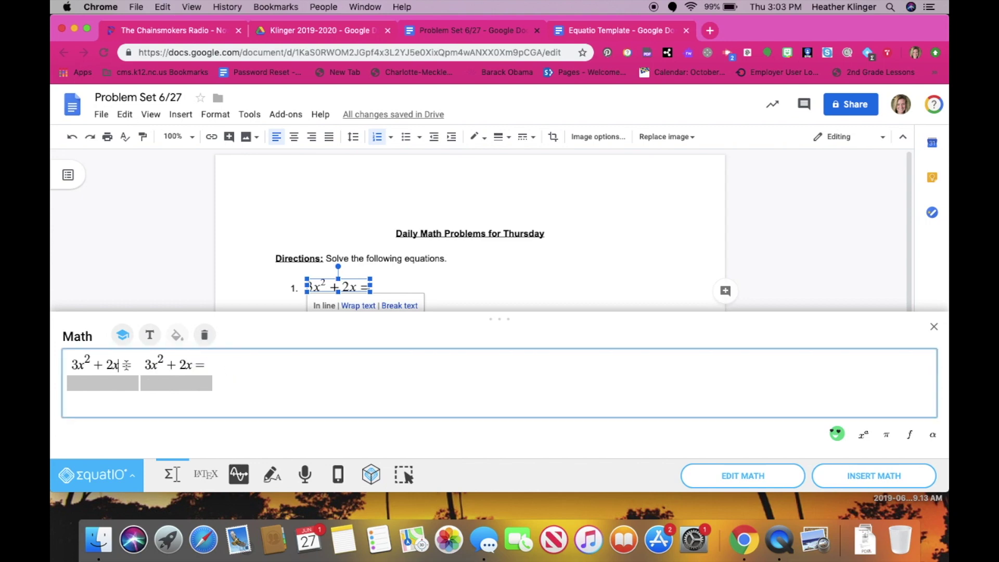
{"action": "key", "text": "BackSpace"}
{"action": "key", "text": "BackSpace"}
{"action": "key", "text": "BackSpace"}
{"action": "key", "text": "BackSpace"}
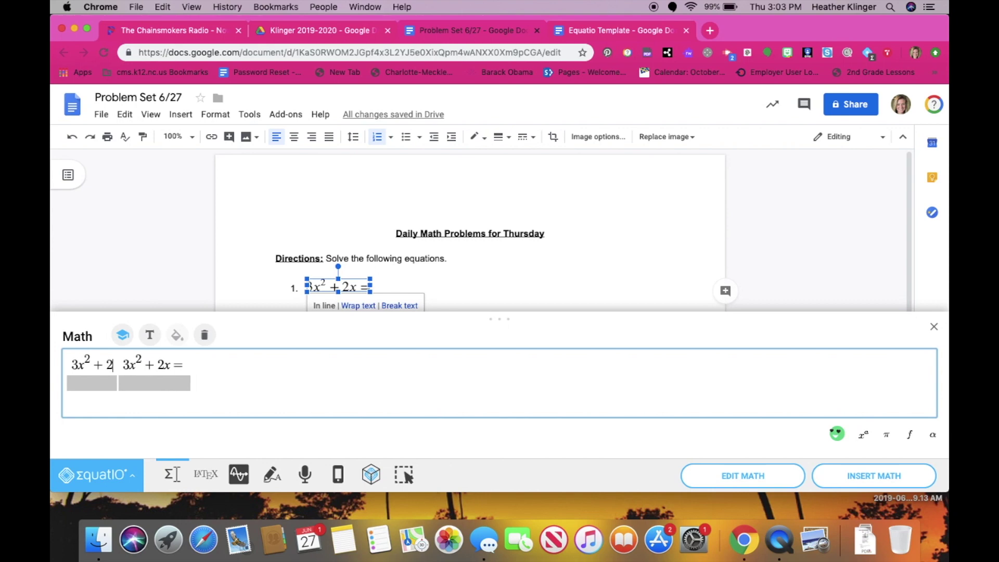
{"action": "key", "text": "BackSpace"}
{"action": "key", "text": "BackSpace"}
{"action": "key", "text": "BackSpace"}
{"action": "key", "text": "BackSpace"}
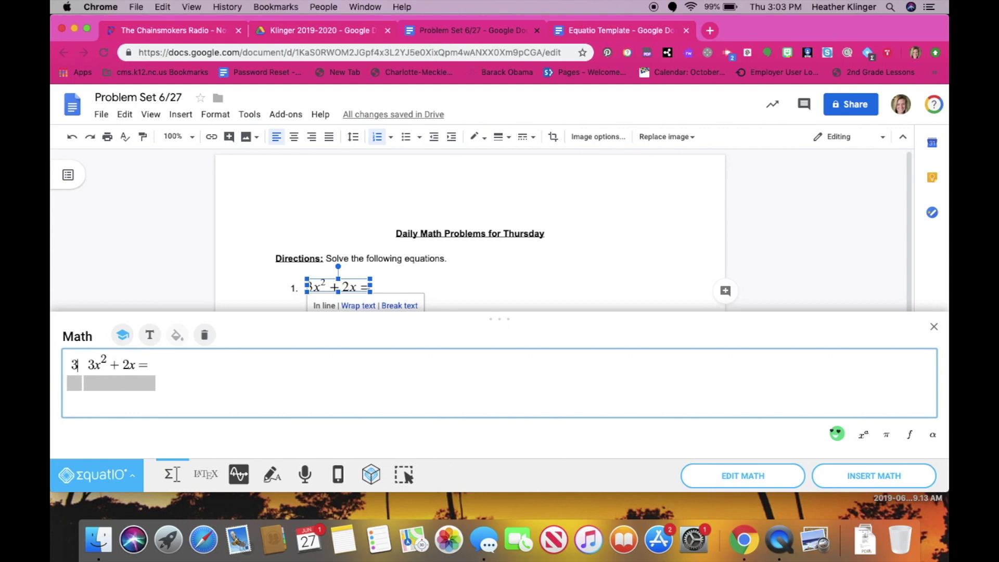
Start the equation's second row with 4x² +, directly beneath 3x² + 2x =.
{"action": "left_click", "coordinate": [123, 388]}
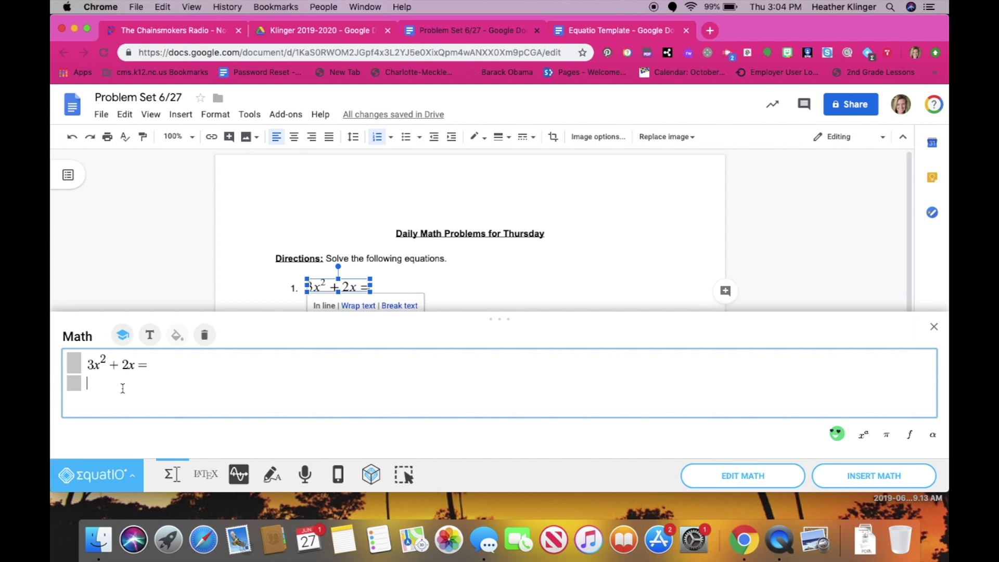
{"action": "type", "text": "4"}
{"action": "type", "text": "x"}
{"action": "type", "text": "squa"}
{"action": "left_click", "coordinate": [153, 390]}
{"action": "type", "text": "plus"}
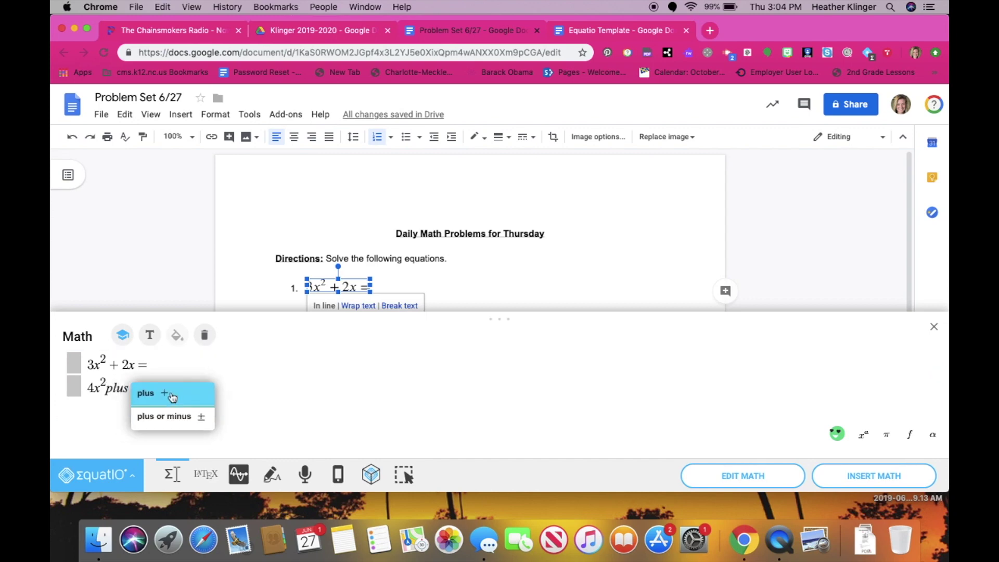
{"action": "left_click", "coordinate": [171, 393]}
Complete the second row with the square root of 4 and an equals sign, and insert the two-row math into the document.
{"action": "type", "text": "squa"}
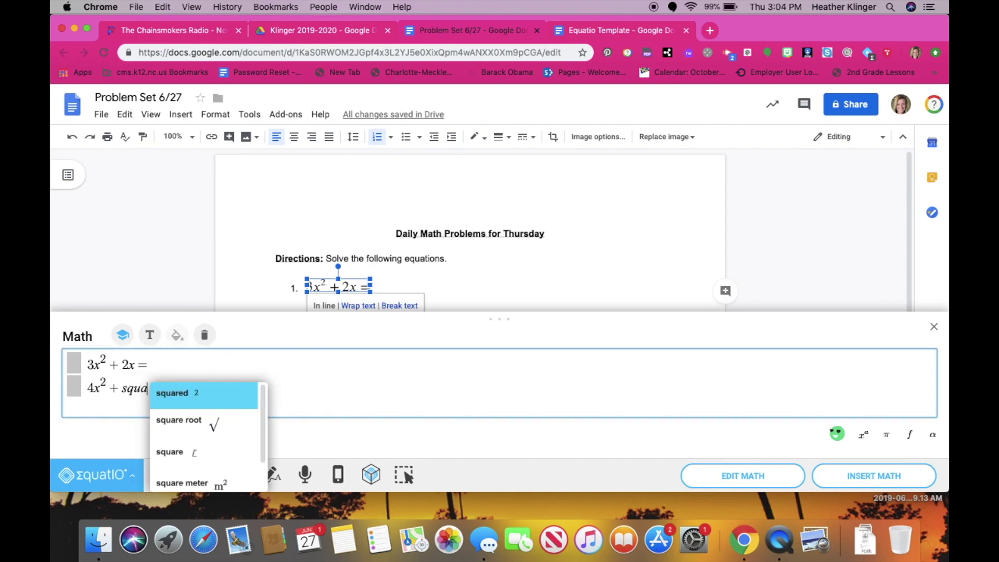
{"action": "left_click", "coordinate": [192, 416]}
{"action": "type", "text": "4"}
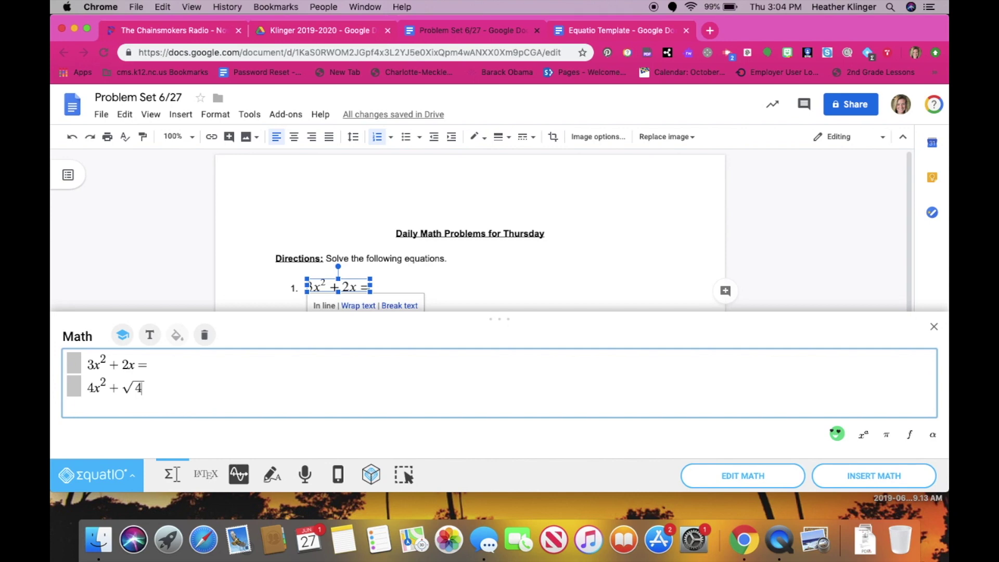
{"action": "type", "text": "eq"}
{"action": "left_click", "coordinate": [195, 396]}
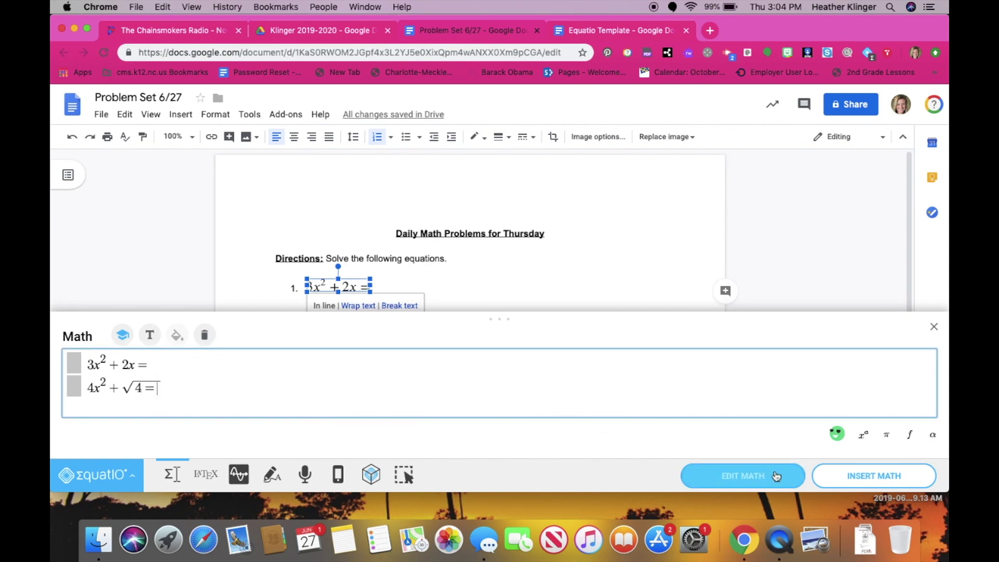
{"action": "left_click", "coordinate": [862, 482]}
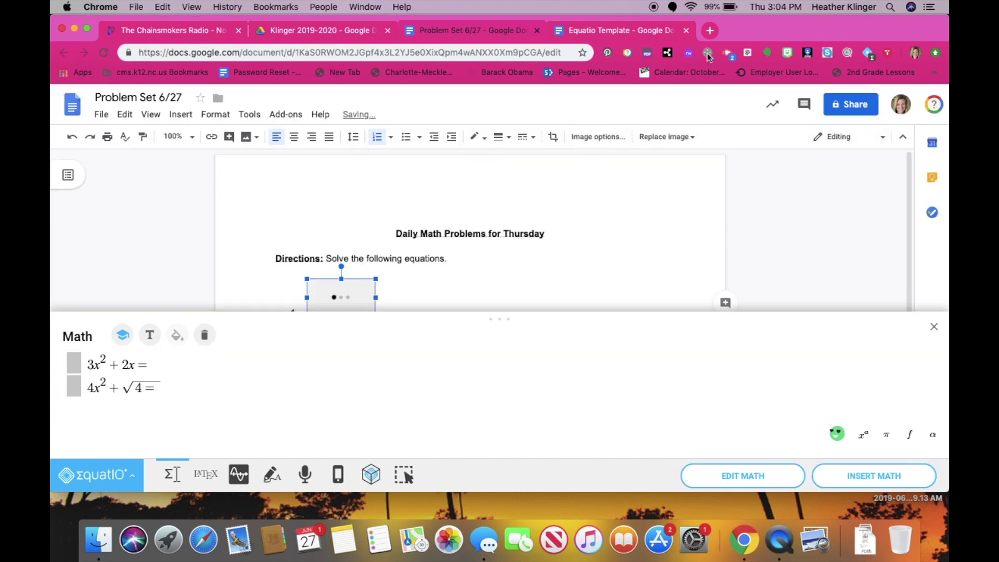
{"action": "left_click", "coordinate": [934, 326]}
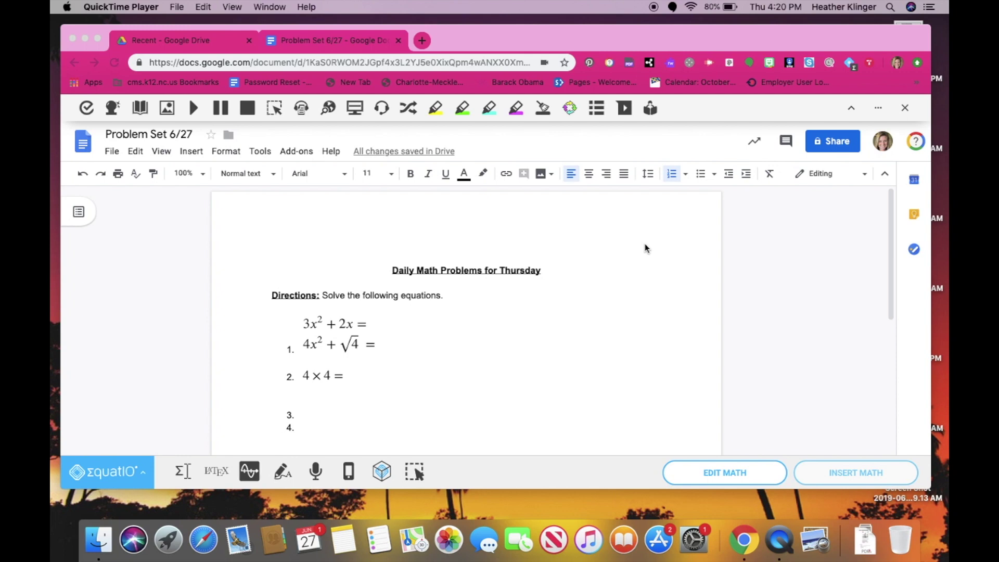
Handwrite 3 + 2 + 5 with EquatIO's Handwriting tool and insert it as problem 3.
{"action": "left_click", "coordinate": [282, 473]}
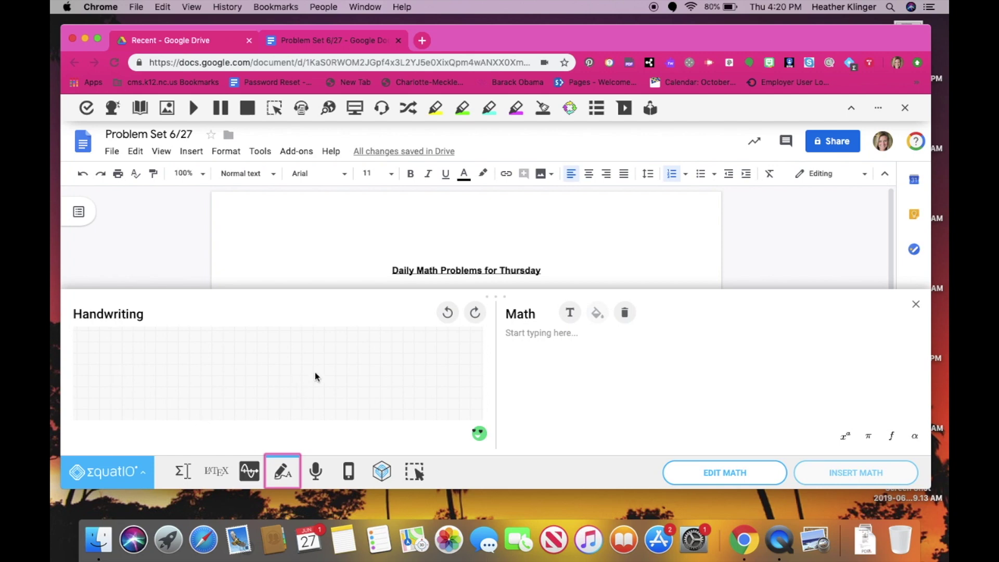
{"action": "mouse_move", "coordinate": [94, 348]}
{"action": "left_mouse_down"}
{"action": "mouse_move", "coordinate": [106, 392]}
{"action": "mouse_move", "coordinate": [84, 392]}
{"action": "left_mouse_up"}
{"action": "mouse_move", "coordinate": [142, 356]}
{"action": "left_mouse_down"}
{"action": "mouse_move", "coordinate": [142, 385]}
{"action": "mouse_move", "coordinate": [166, 370]}
{"action": "left_mouse_up"}
{"action": "left_click_drag", "start_coordinate": [175, 348], "coordinate": [211, 393]}
{"action": "left_click_drag", "start_coordinate": [227, 361], "coordinate": [227, 388]}
{"action": "left_click_drag", "start_coordinate": [217, 373], "coordinate": [244, 374]}
{"action": "mouse_move", "coordinate": [280, 347]}
{"action": "left_mouse_down"}
{"action": "mouse_move", "coordinate": [288, 375]}
{"action": "mouse_move", "coordinate": [265, 375]}
{"action": "left_mouse_up"}
{"action": "left_click_drag", "start_coordinate": [279, 347], "coordinate": [312, 350]}
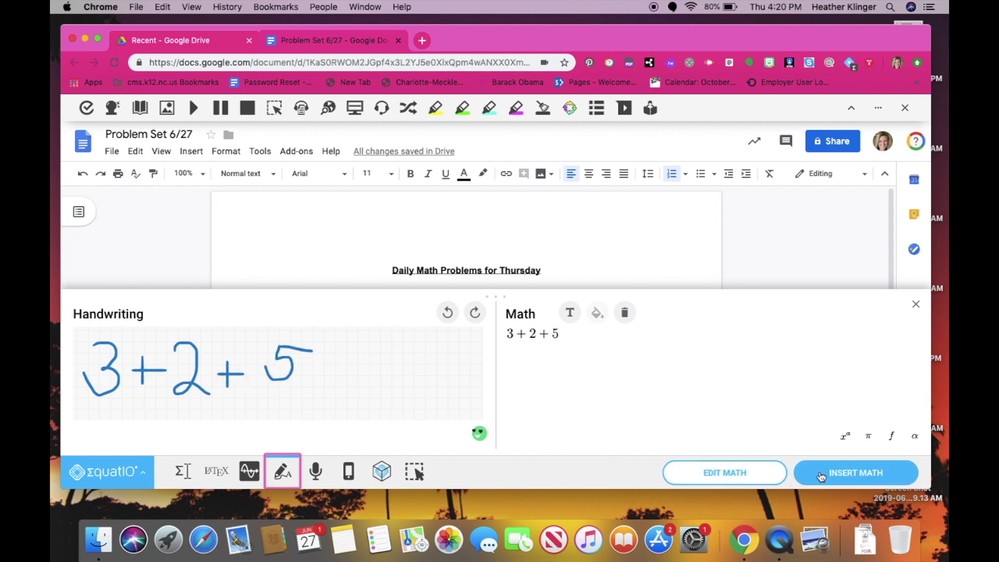
{"action": "left_click", "coordinate": [821, 477]}
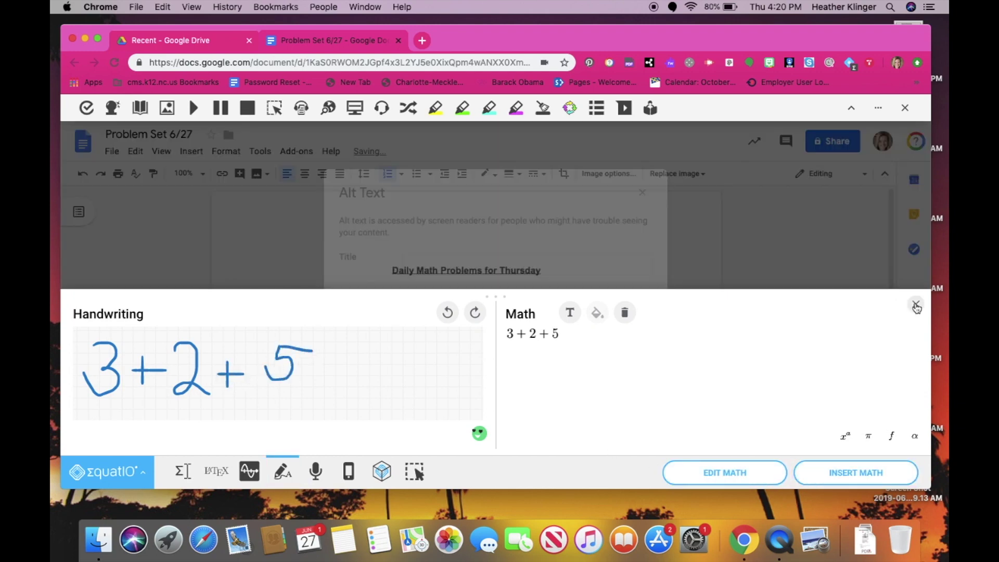
{"action": "left_click", "coordinate": [916, 306]}
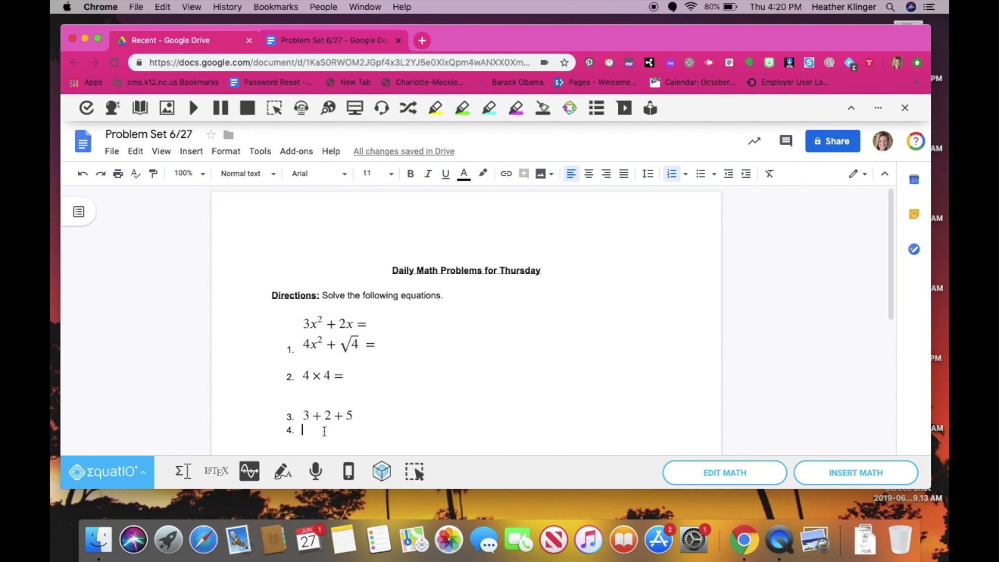
Clear the leftover math in Speech Input, dictate 3 + 5 + 7 and insert it as problem 4.
{"action": "left_click", "coordinate": [318, 473]}
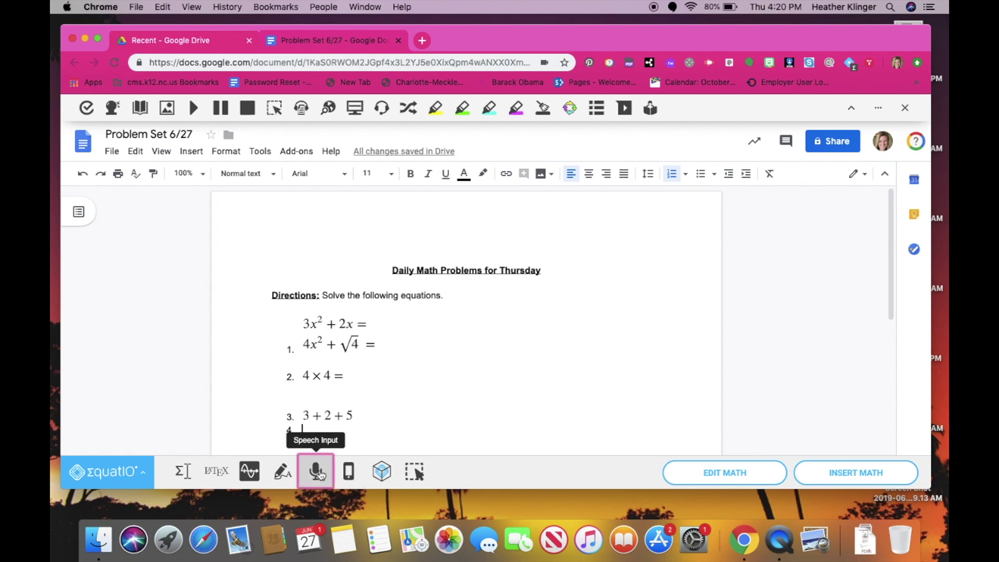
{"action": "left_click", "coordinate": [563, 355]}
{"action": "left_click_drag", "start_coordinate": [563, 355], "coordinate": [505, 354]}
{"action": "key", "text": "BackSpace"}
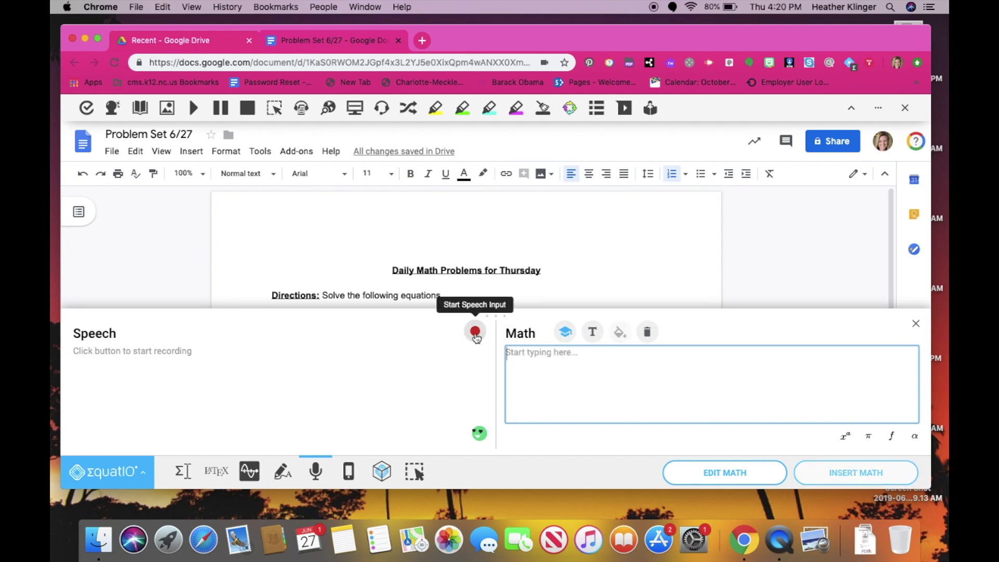
{"action": "left_click", "coordinate": [475, 333]}
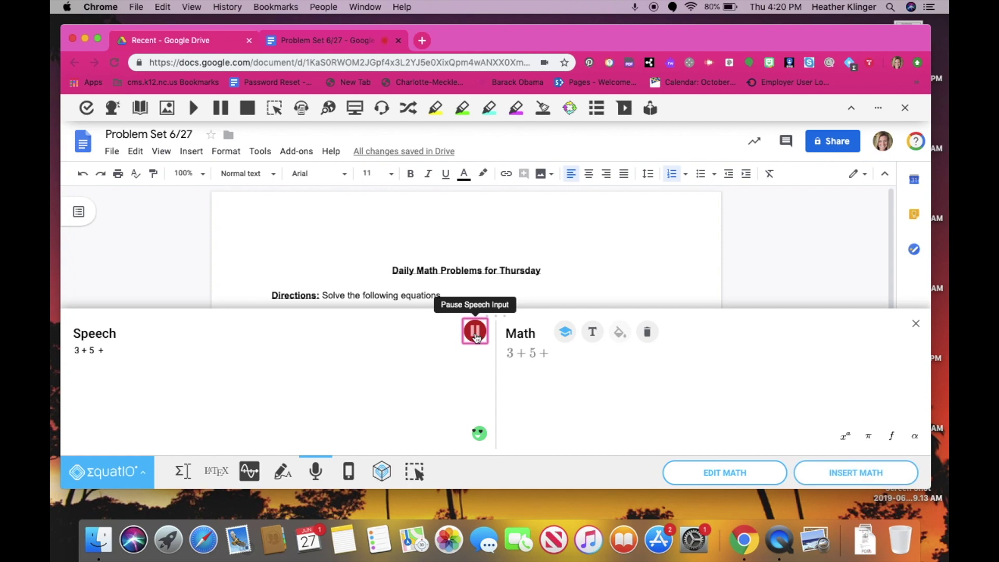
{"action": "left_click", "coordinate": [475, 333]}
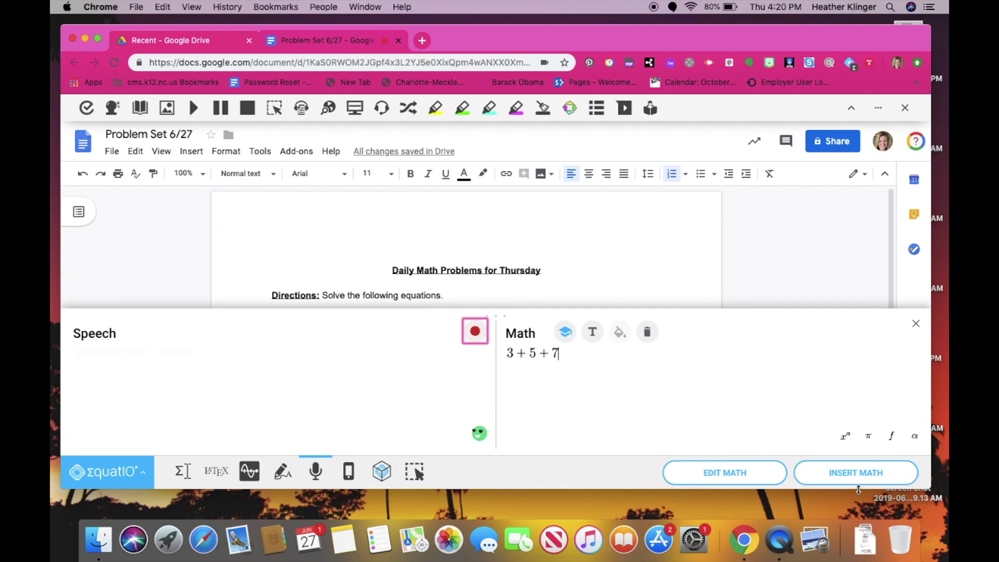
{"action": "left_click", "coordinate": [846, 476]}
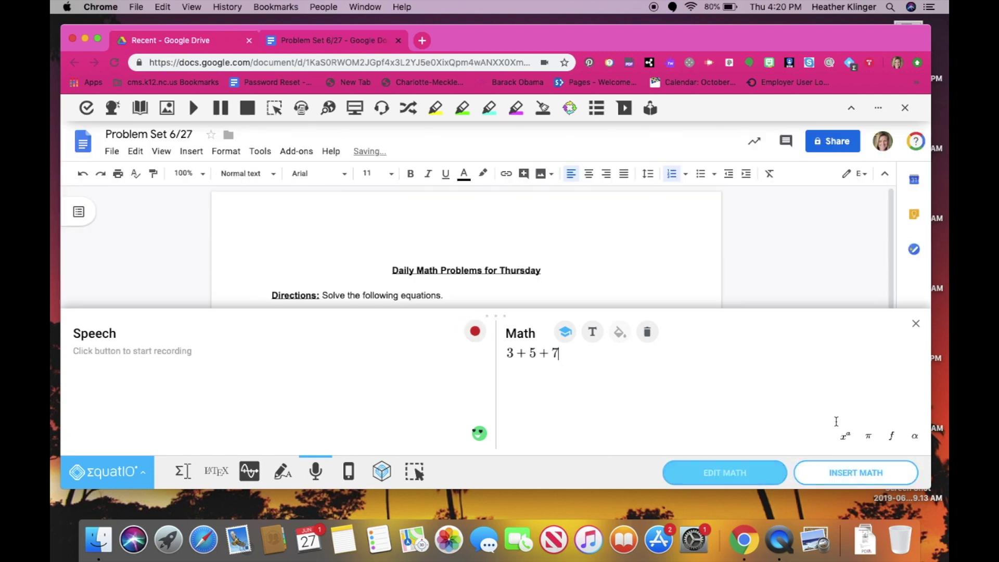
Close Speech Input and have the document read aloud from its title through the directions, stopping before the equations.
{"action": "left_click", "coordinate": [915, 323]}
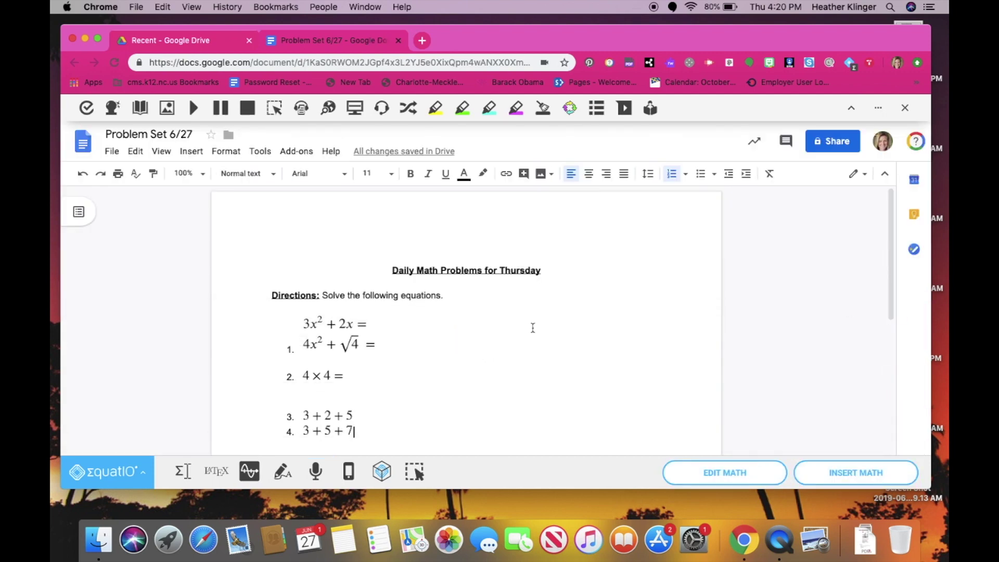
{"action": "left_click", "coordinate": [390, 273]}
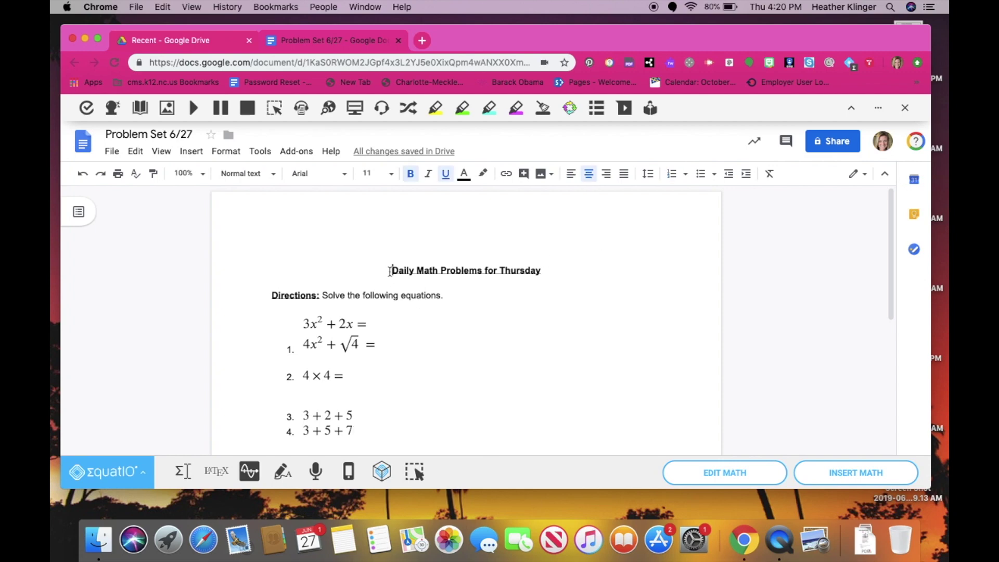
{"action": "left_click", "coordinate": [670, 64]}
{"action": "left_click", "coordinate": [671, 65]}
{"action": "left_click", "coordinate": [193, 109]}
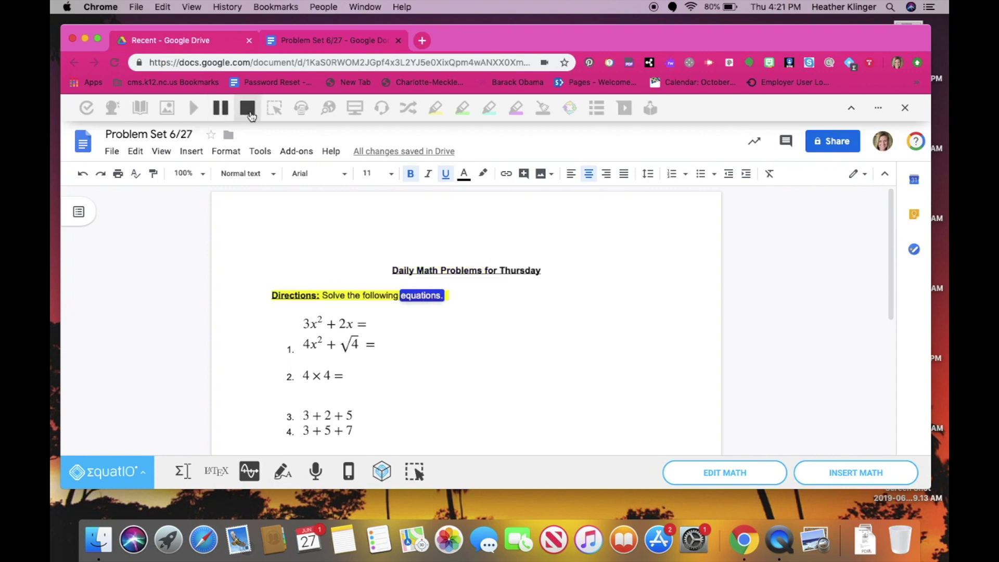
{"action": "left_click", "coordinate": [249, 110]}
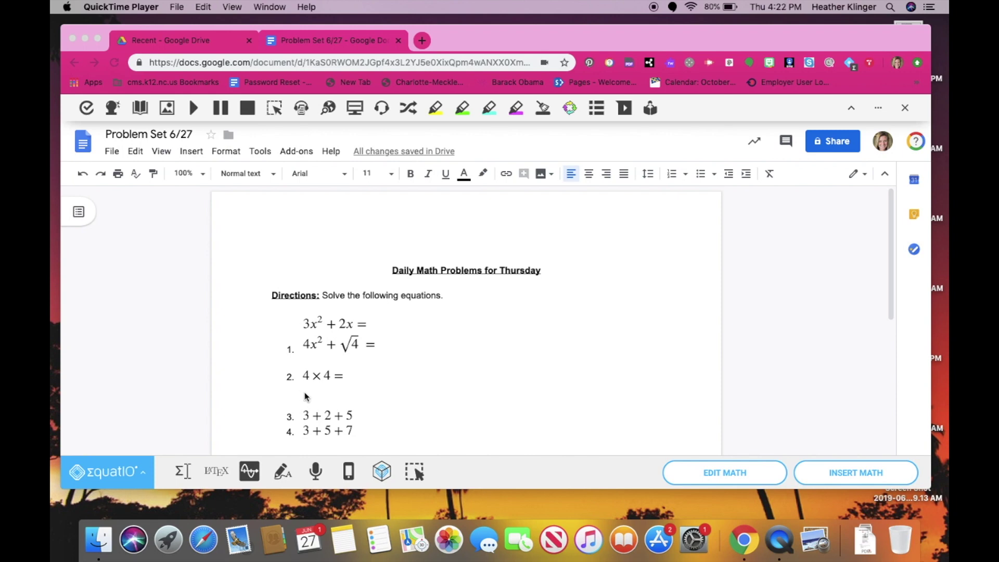
Open a mathspace from the blank line beneath 4 × 4 = and look through its regular shapes and smart shapes.
{"action": "left_click", "coordinate": [297, 390]}
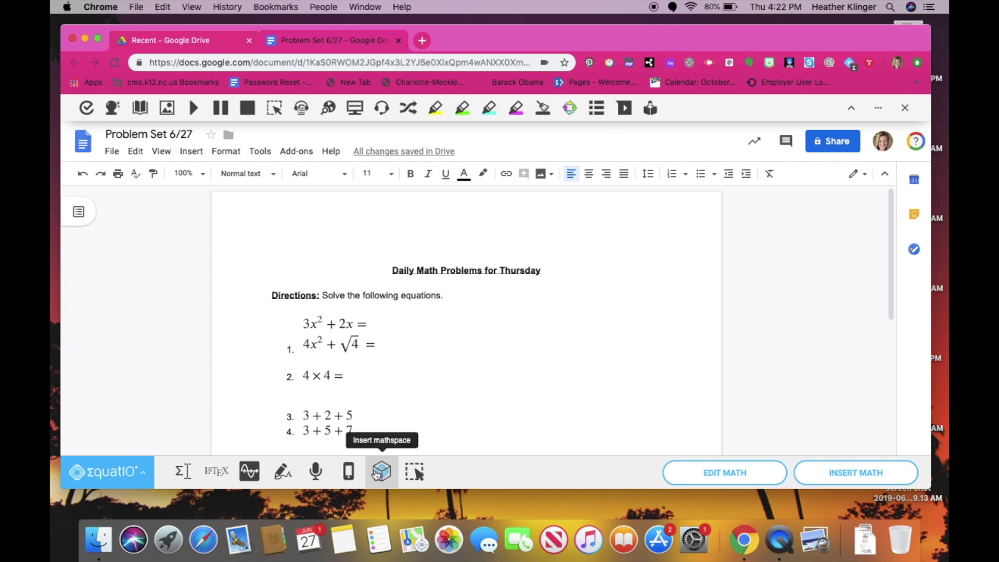
{"action": "left_click", "coordinate": [377, 473]}
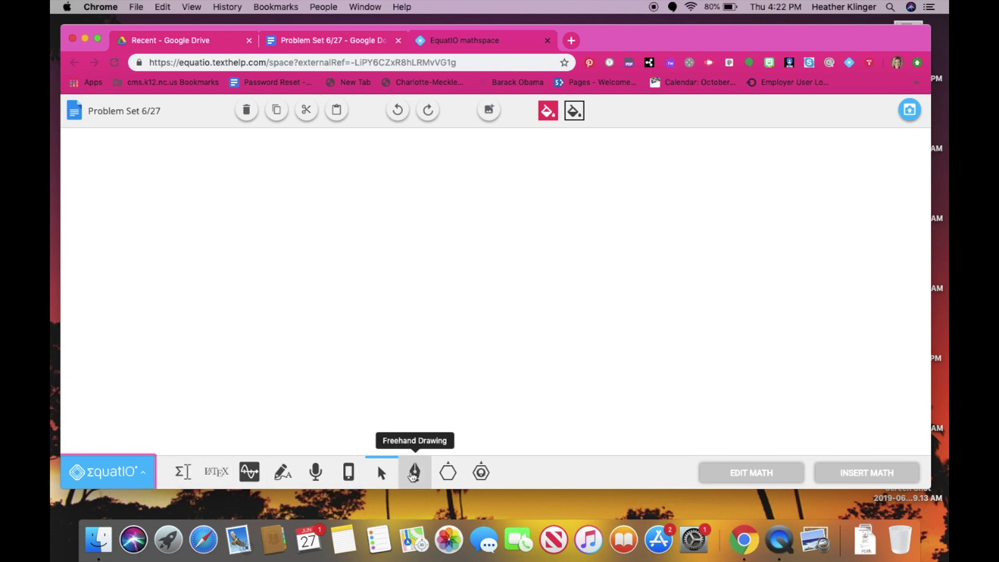
{"action": "left_click", "coordinate": [448, 479]}
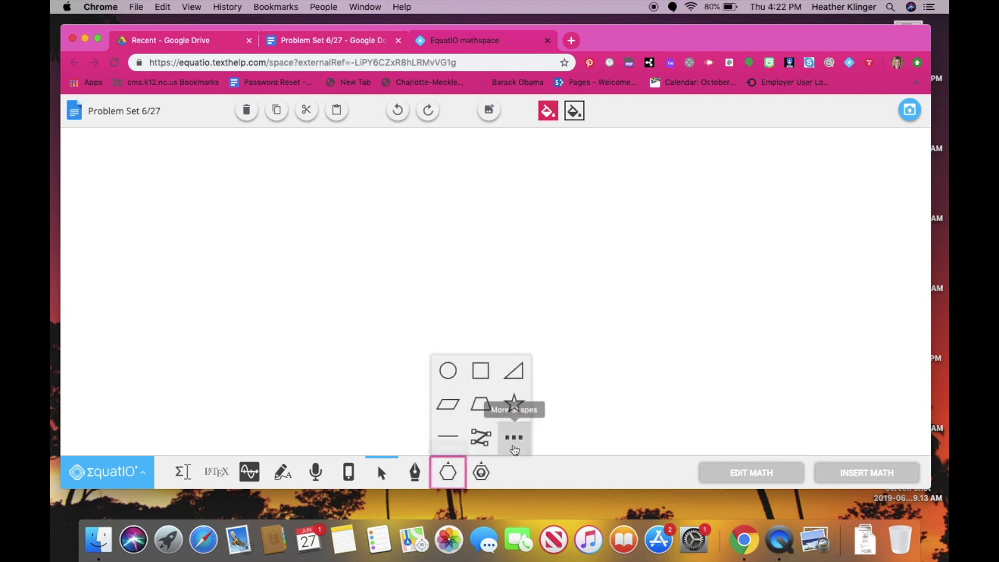
{"action": "left_click", "coordinate": [513, 437]}
{"action": "scroll", "coordinate": [515, 395], "scroll_direction": "down", "scroll_amount": 15}
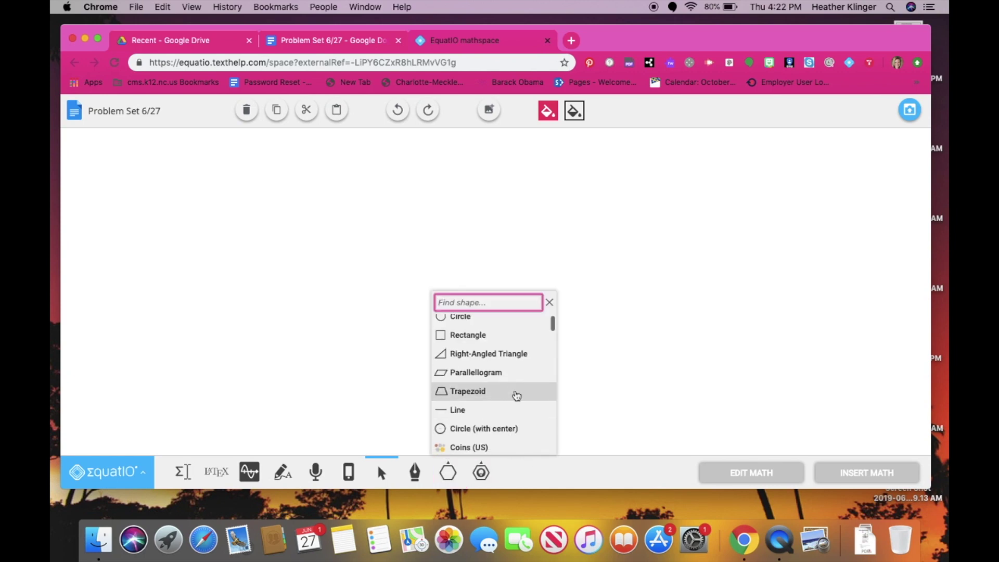
{"action": "scroll", "coordinate": [516, 395], "scroll_direction": "down", "scroll_amount": 4}
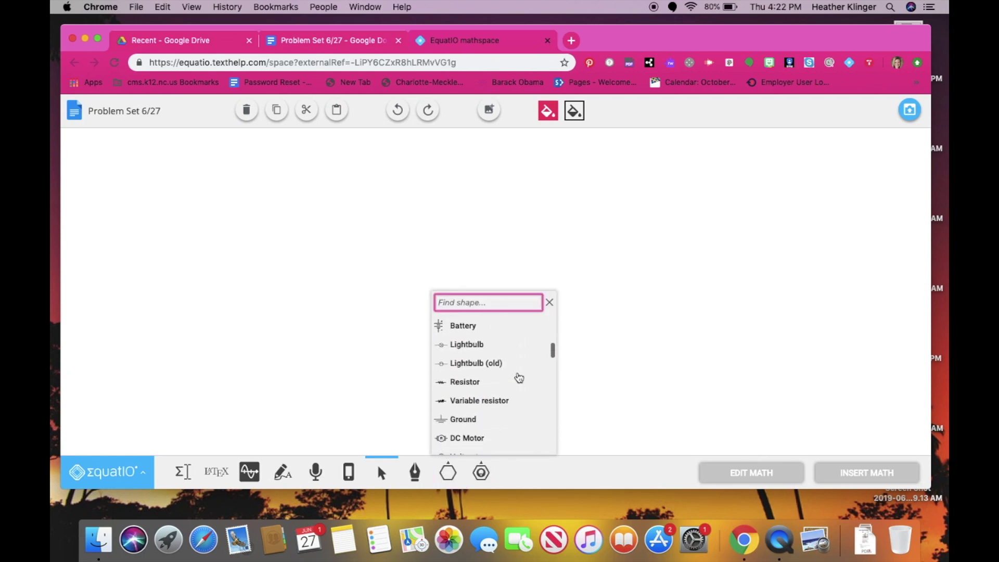
{"action": "left_click", "coordinate": [548, 303]}
{"action": "left_click", "coordinate": [483, 485]}
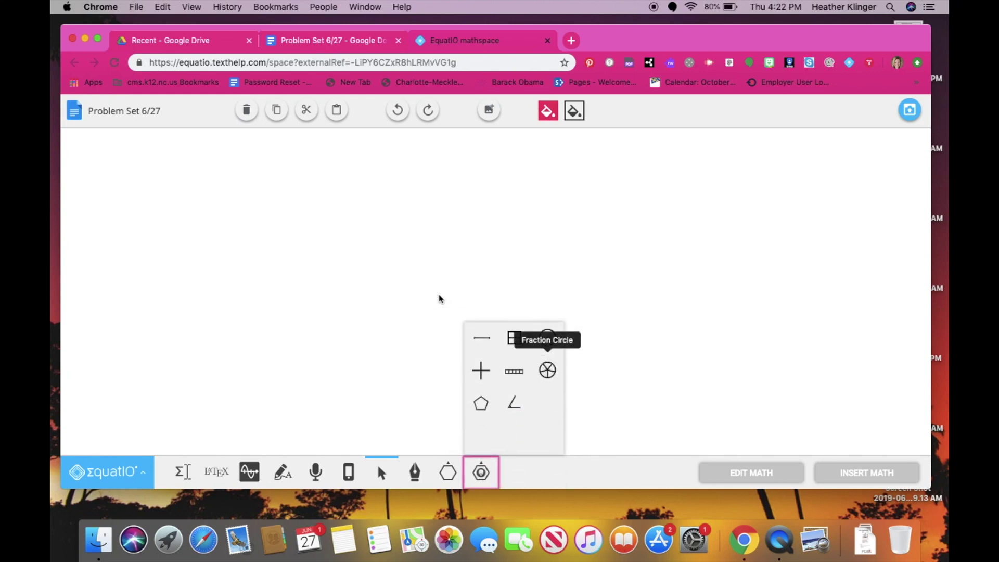
Graph y = 2x + b with a slider for b and insert the graph into the mathspace.
{"action": "left_click", "coordinate": [249, 474]}
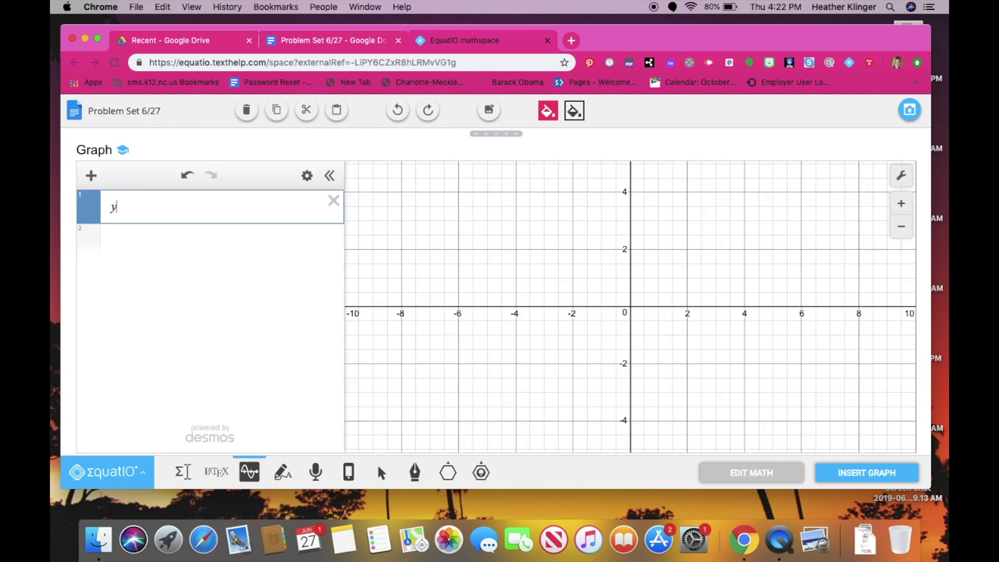
{"action": "type", "text": "y=2"}
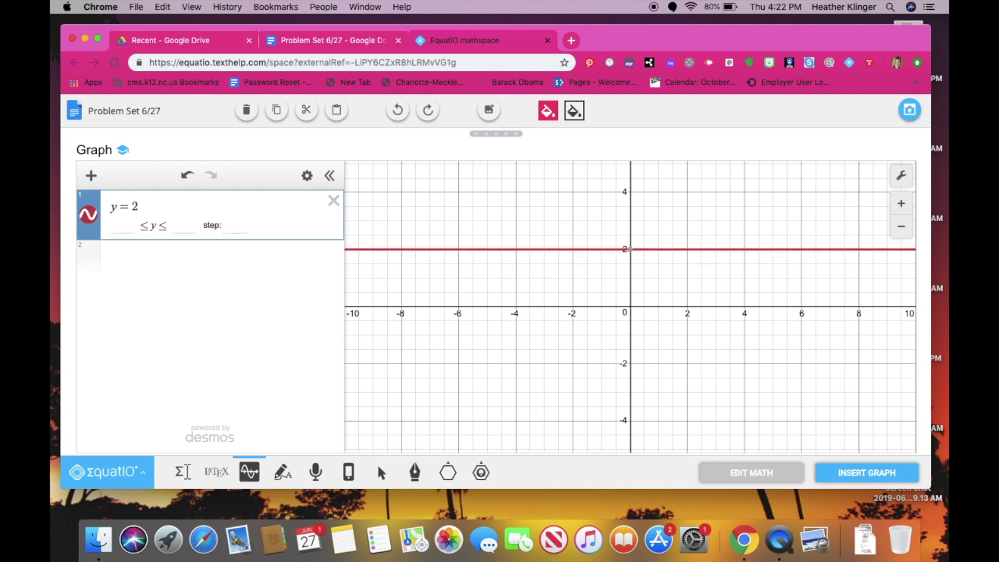
{"action": "type", "text": "x+b"}
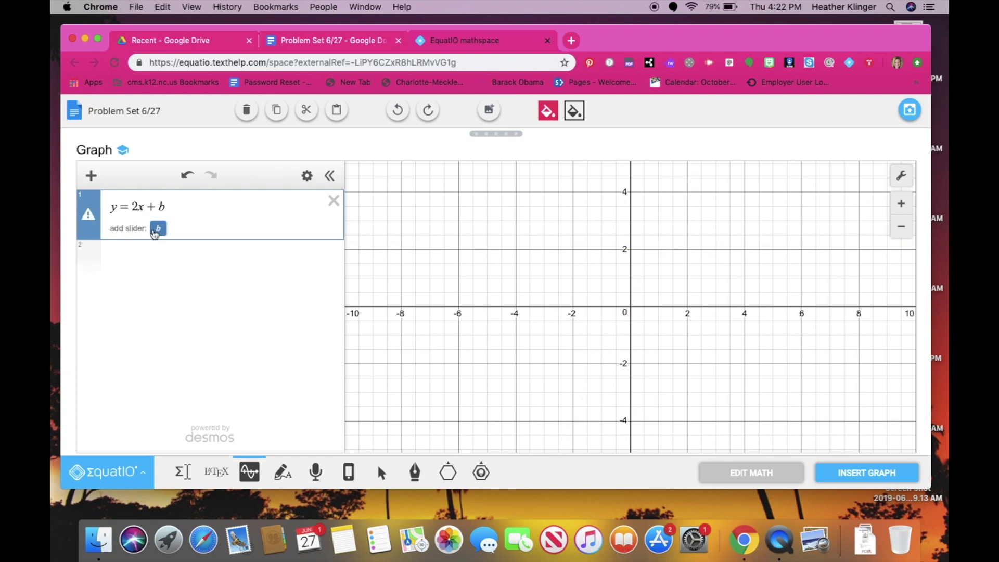
{"action": "left_click", "coordinate": [154, 230]}
{"action": "left_click", "coordinate": [856, 474]}
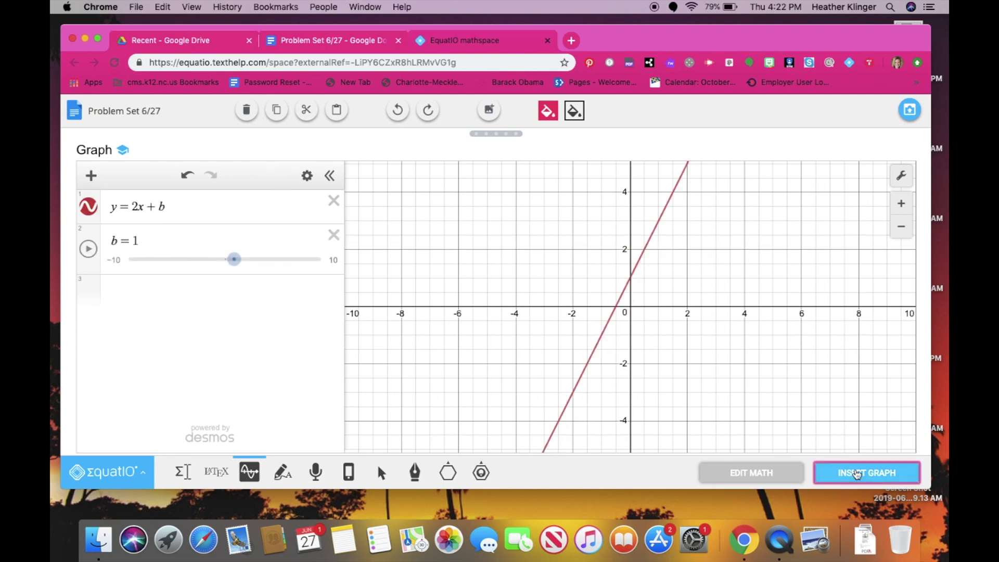
Resize the inserted line graph and delete it from the mathspace.
{"action": "left_click_drag", "start_coordinate": [323, 336], "coordinate": [256, 335]}
{"action": "left_click", "coordinate": [256, 335]}
{"action": "left_click", "coordinate": [200, 243]}
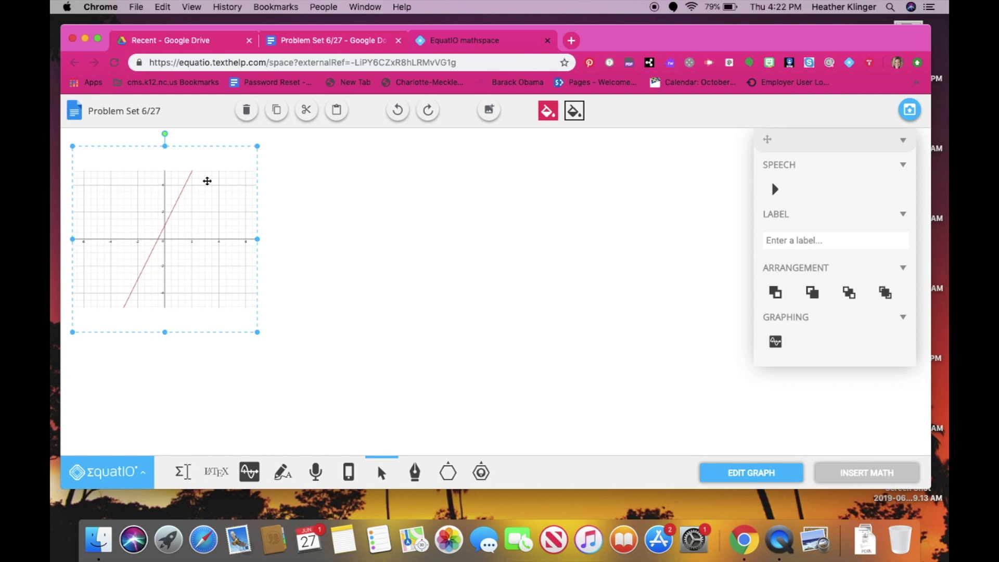
{"action": "left_click", "coordinate": [247, 110]}
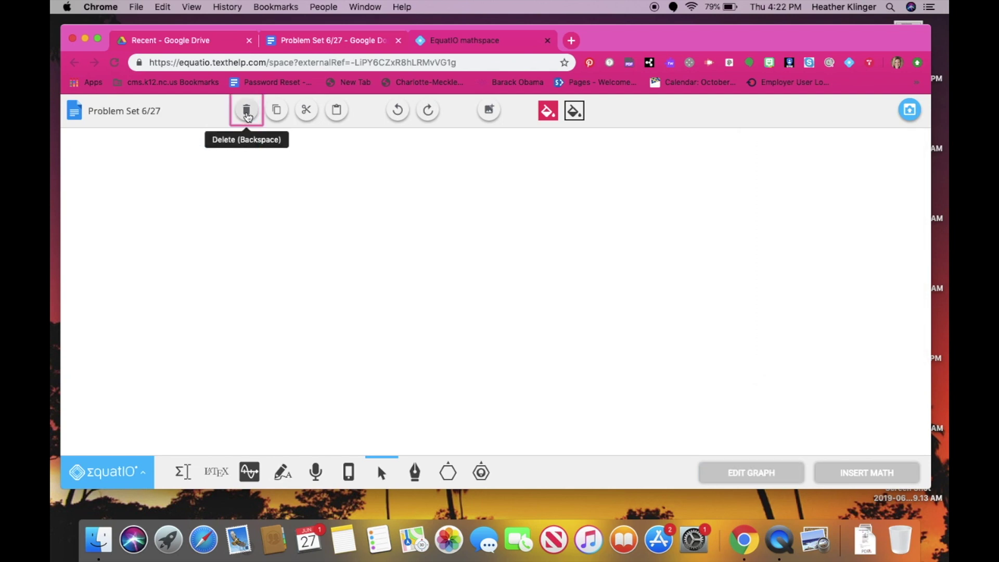
Draw a Grid smart shape in the middle of the mathspace and set it to 4 by 4.
{"action": "left_click", "coordinate": [482, 472]}
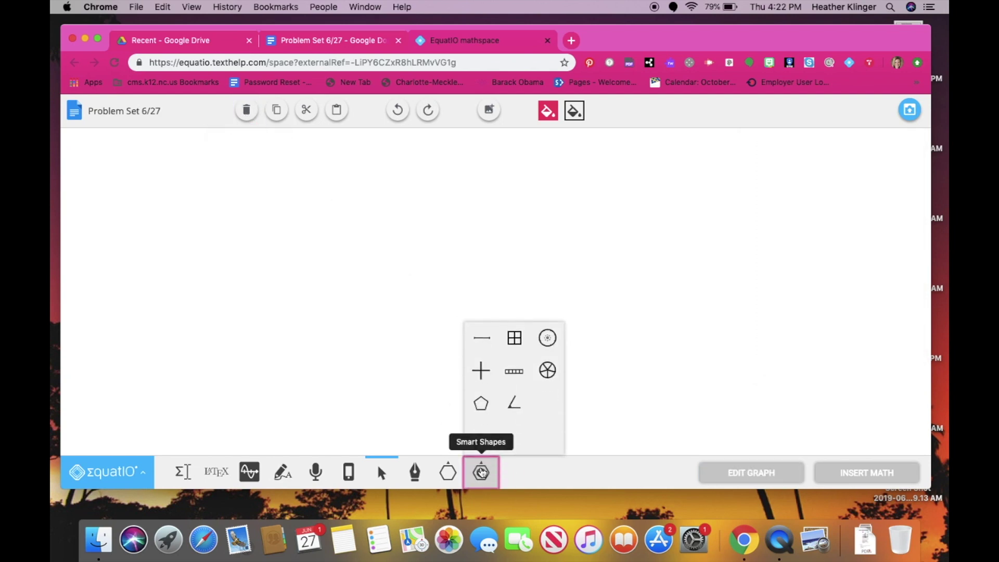
{"action": "left_click", "coordinate": [514, 337]}
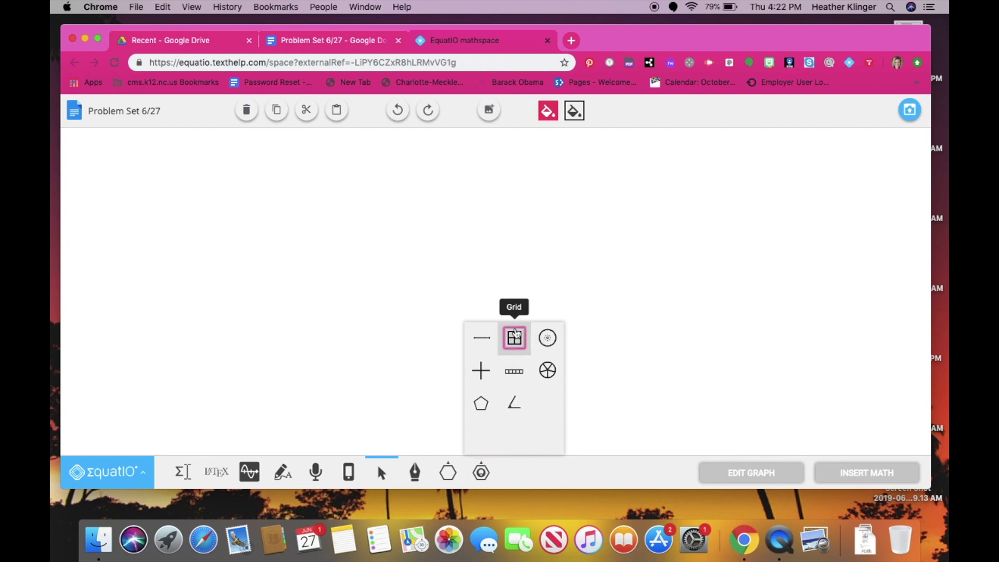
{"action": "left_click_drag", "start_coordinate": [381, 199], "coordinate": [564, 322]}
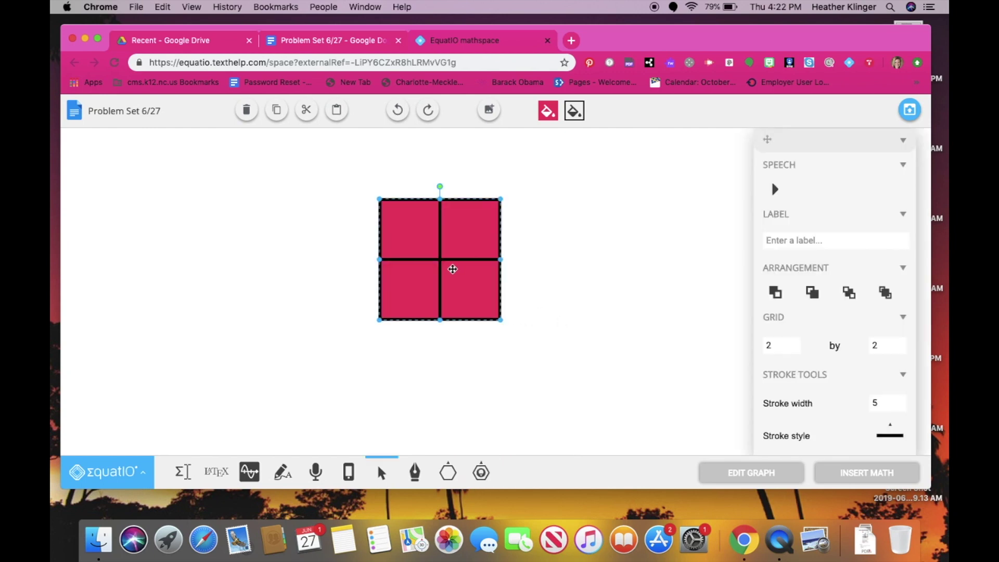
{"action": "double_click", "coordinate": [788, 346]}
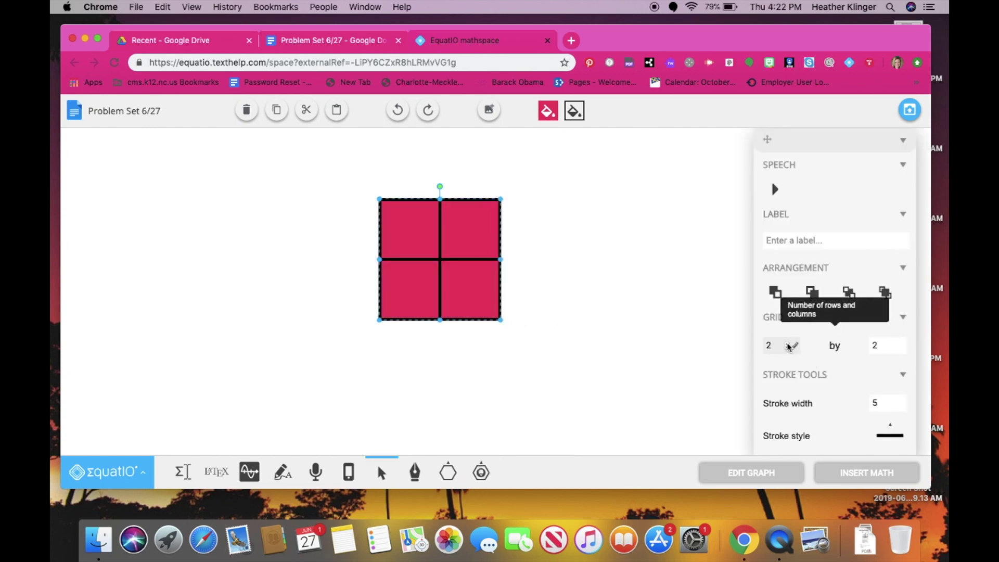
{"action": "type", "text": "3"}
{"action": "left_click", "coordinate": [787, 344]}
{"action": "left_click", "coordinate": [894, 344]}
{"action": "left_click", "coordinate": [894, 343]}
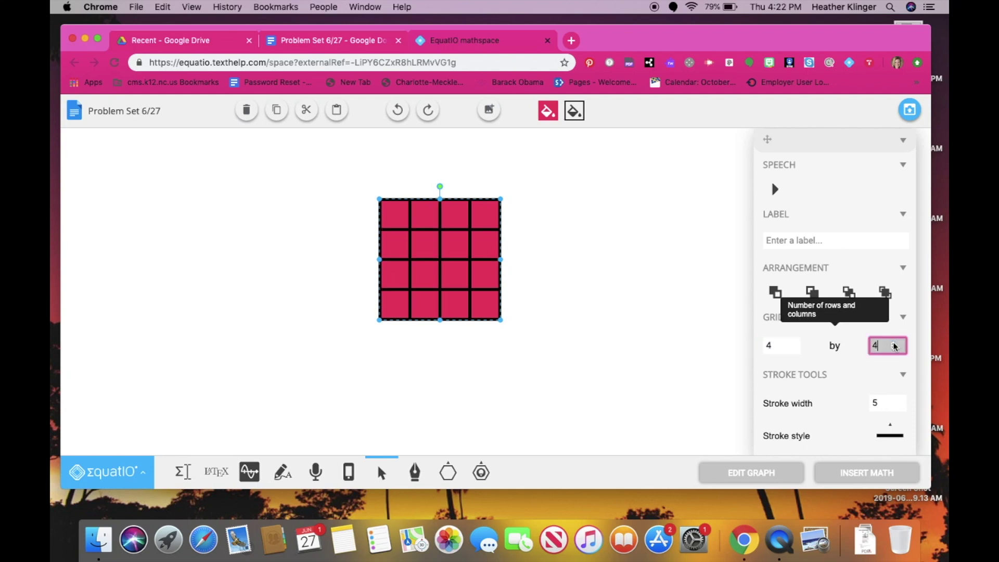
Change the grid's fill to the light pink #DE9DAE and insert the mathspace drawing into the document.
{"action": "left_click", "coordinate": [545, 111]}
{"action": "left_click_drag", "start_coordinate": [675, 158], "coordinate": [660, 178]}
{"action": "left_click", "coordinate": [583, 145]}
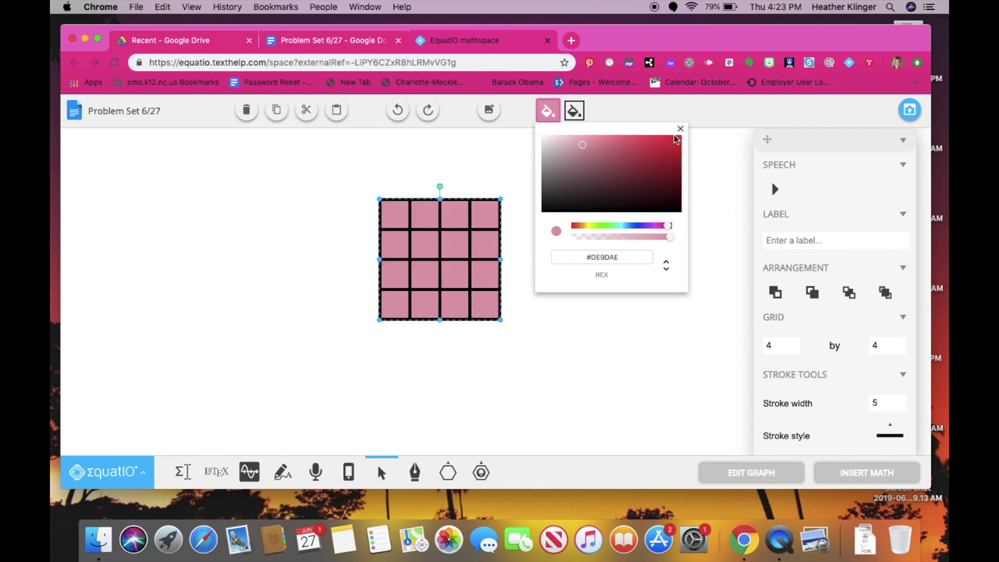
{"action": "left_click", "coordinate": [681, 129]}
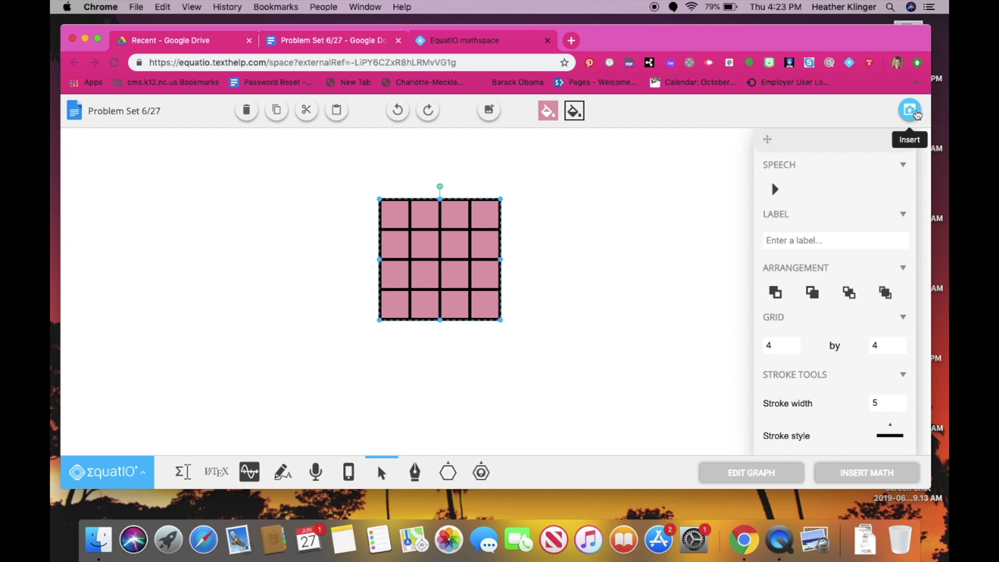
{"action": "left_click", "coordinate": [908, 112]}
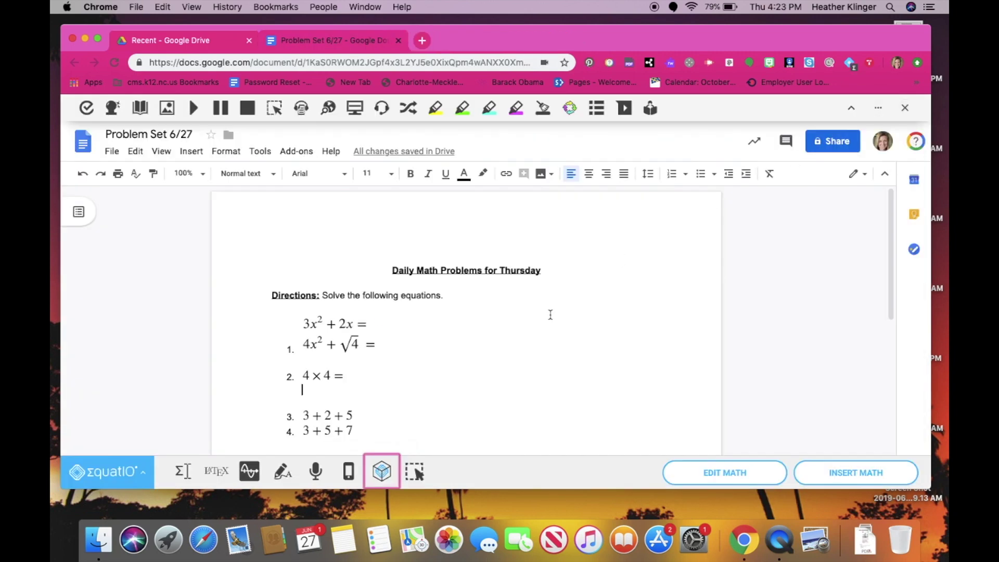